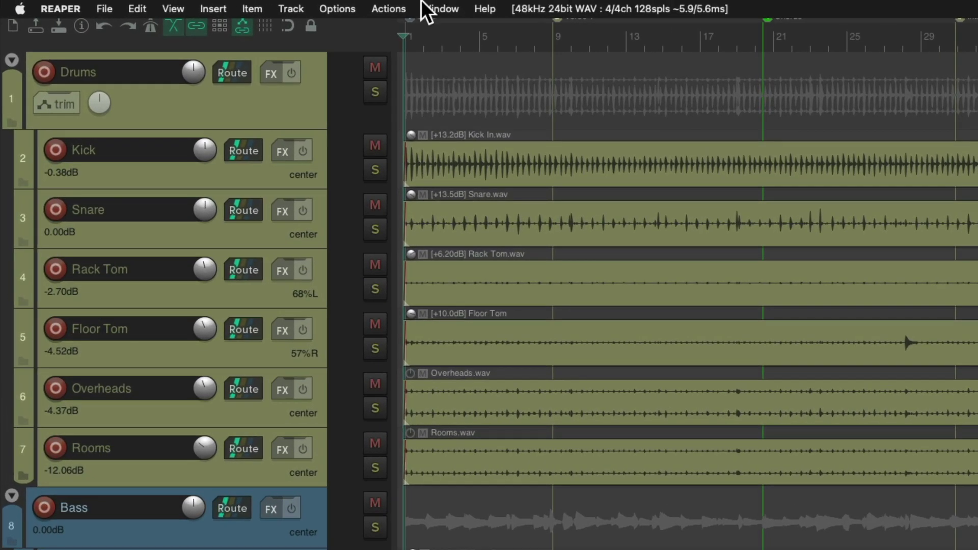
Step: Open the action list and filter it for "midi cc" to find actions that accept mousewheel control
left_click(285, 6)
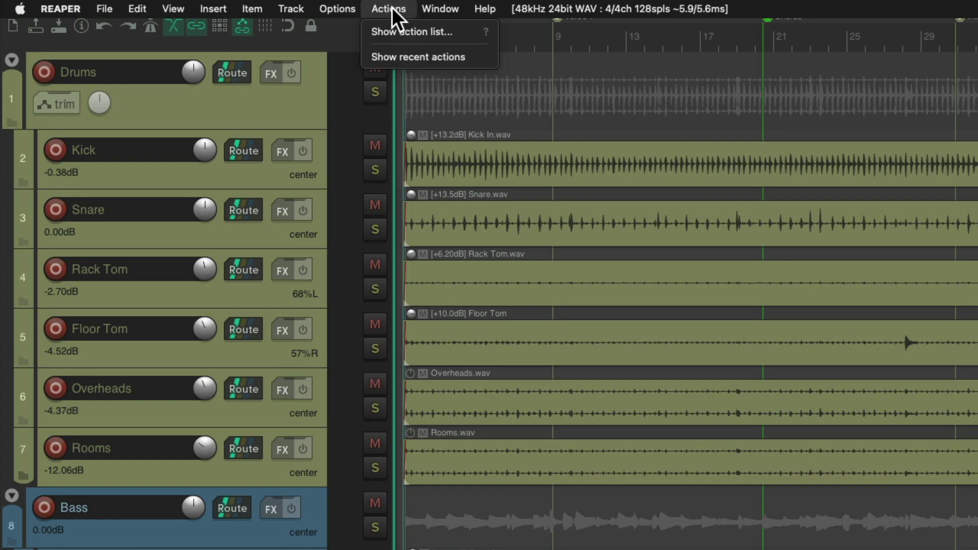
left_click(368, 30)
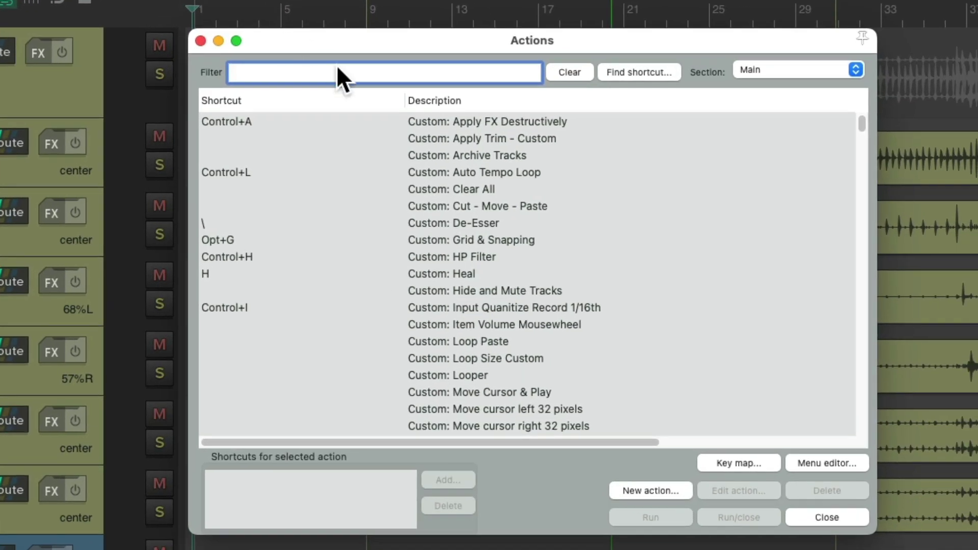
type("midi cc")
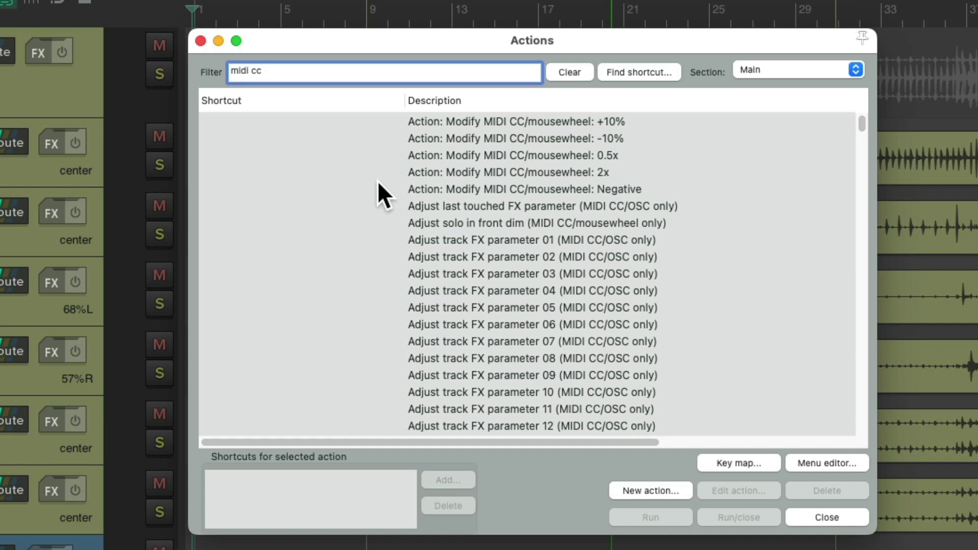
scroll(593, 259, "down", 3)
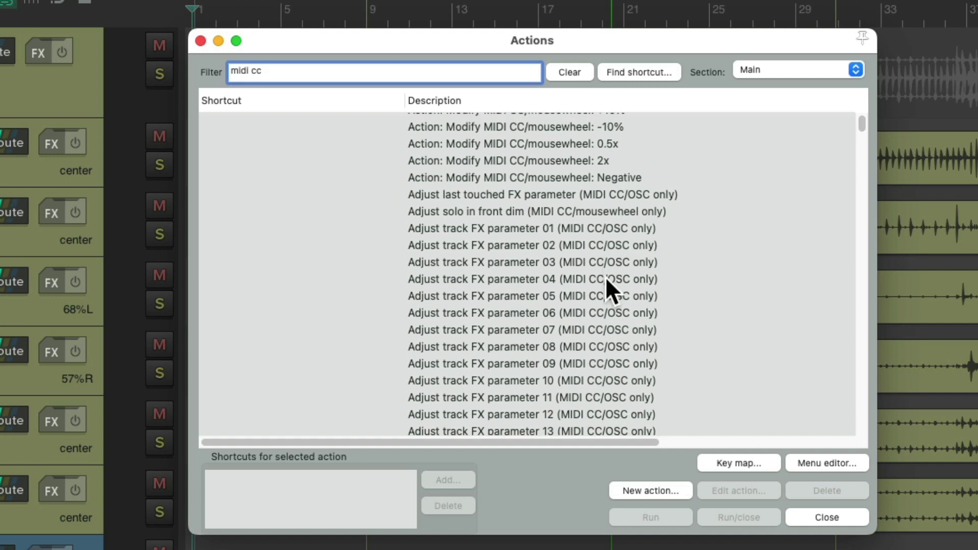
Step: Assign Cmd+Opt+Control+Mousewheel as the shortcut for the action "Adjust solo in front dim (MIDI CC/mousewheel only)"
left_click(515, 183)
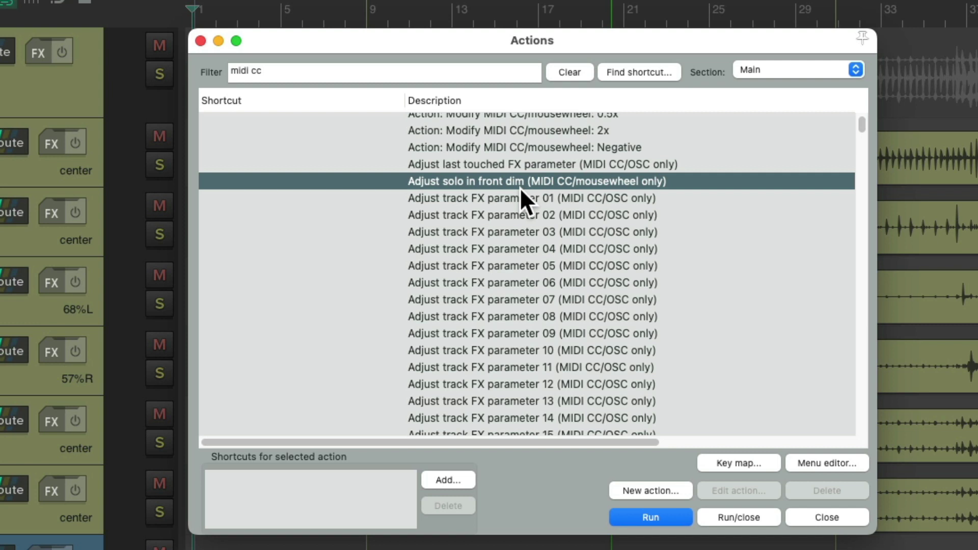
left_click(450, 477)
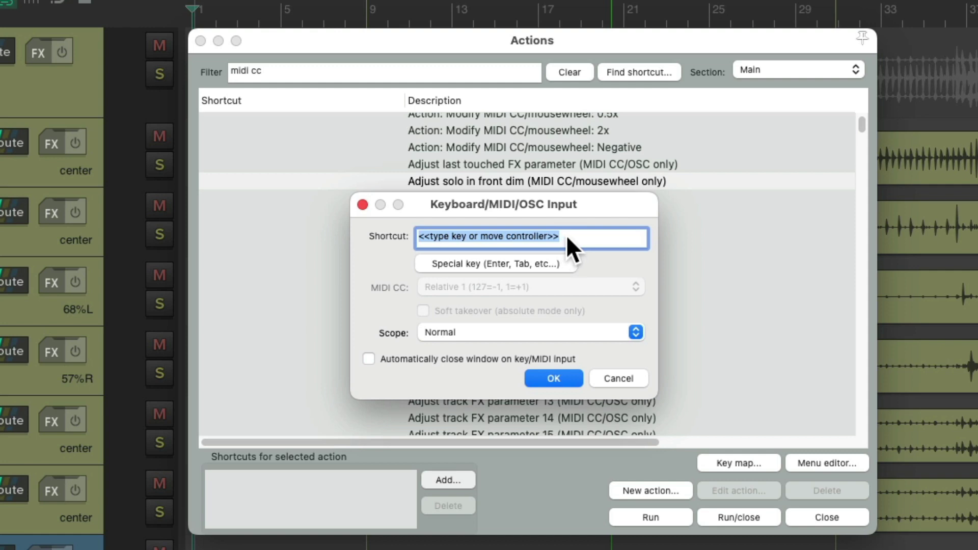
scroll(565, 234, "down", 1, "ctrl+alt+super")
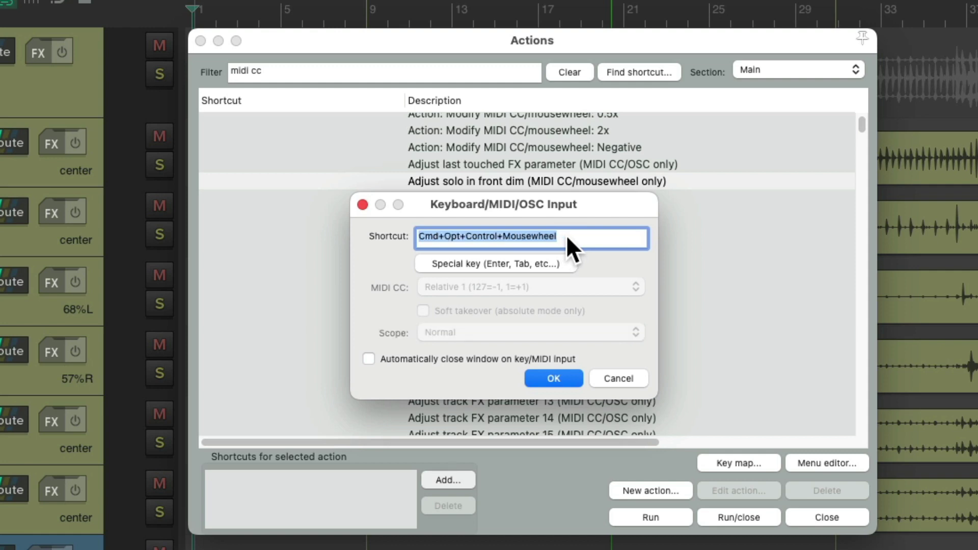
left_click(554, 378)
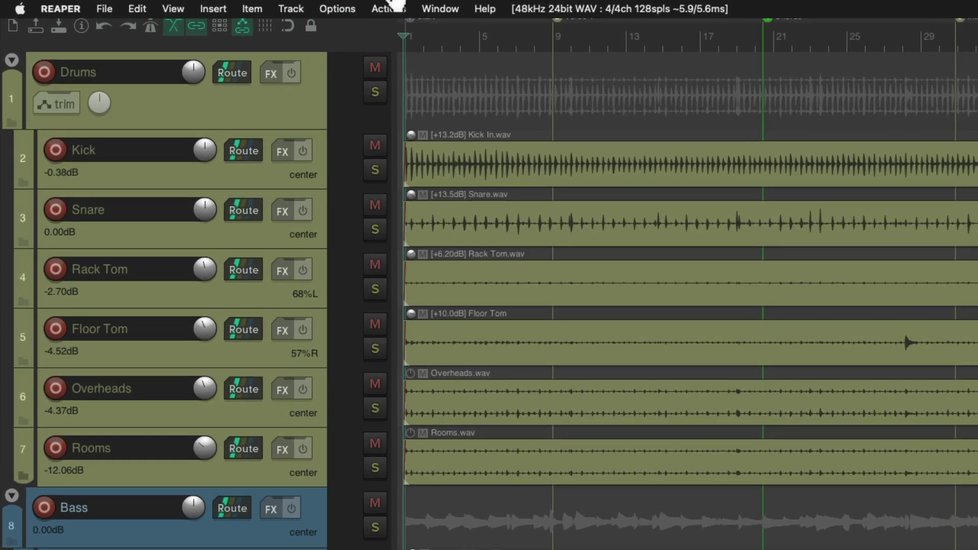
Step: Check the Solo in front option, and play the project briefly with the Kick track soloed
left_click(320, 9)
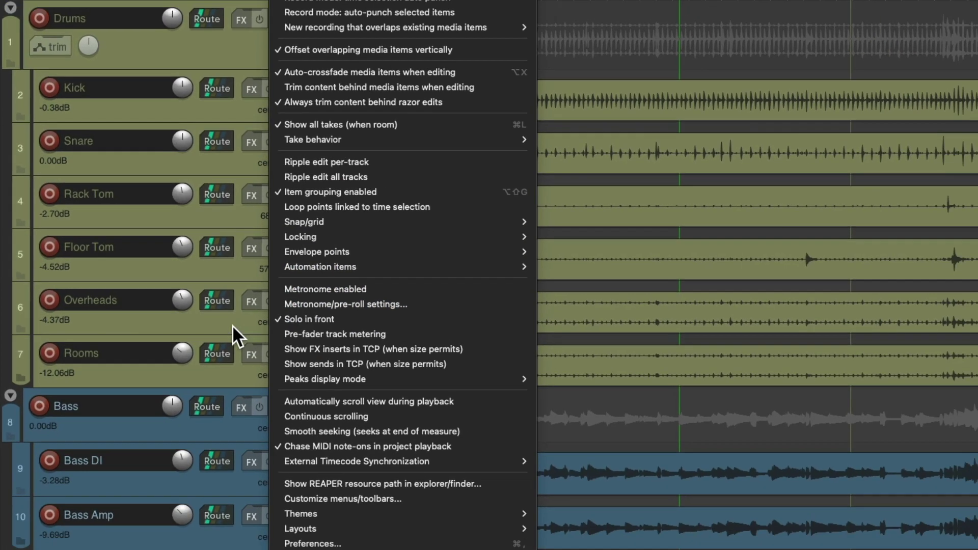
left_click(310, 335)
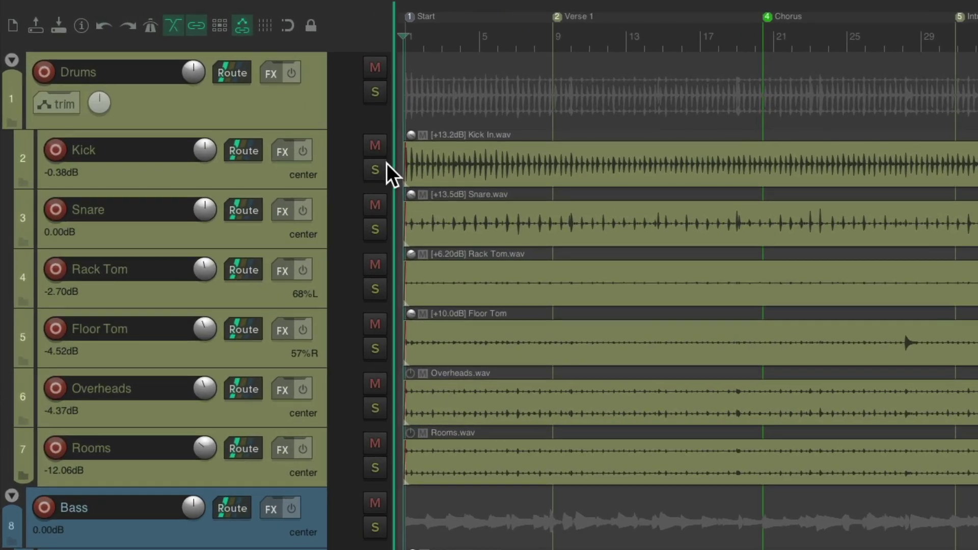
left_click(273, 123)
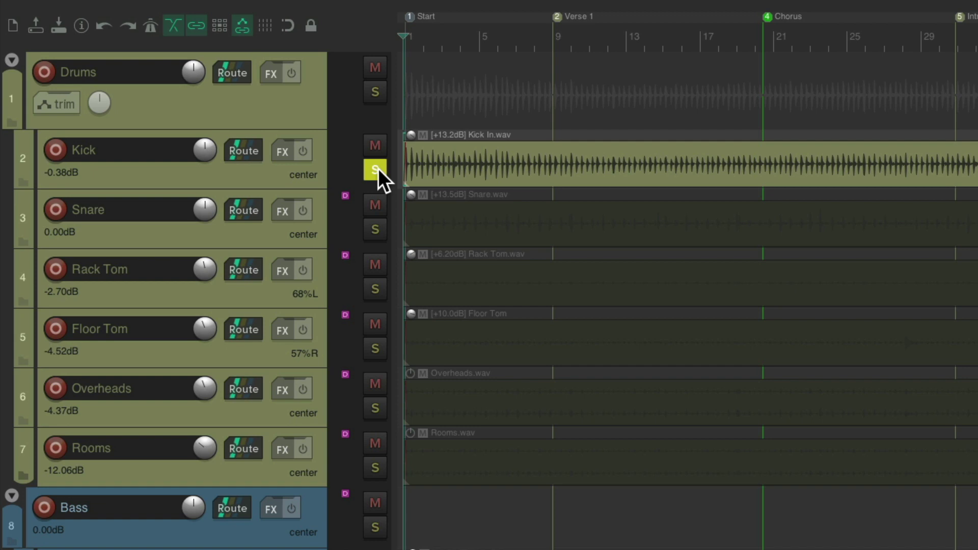
key("space")
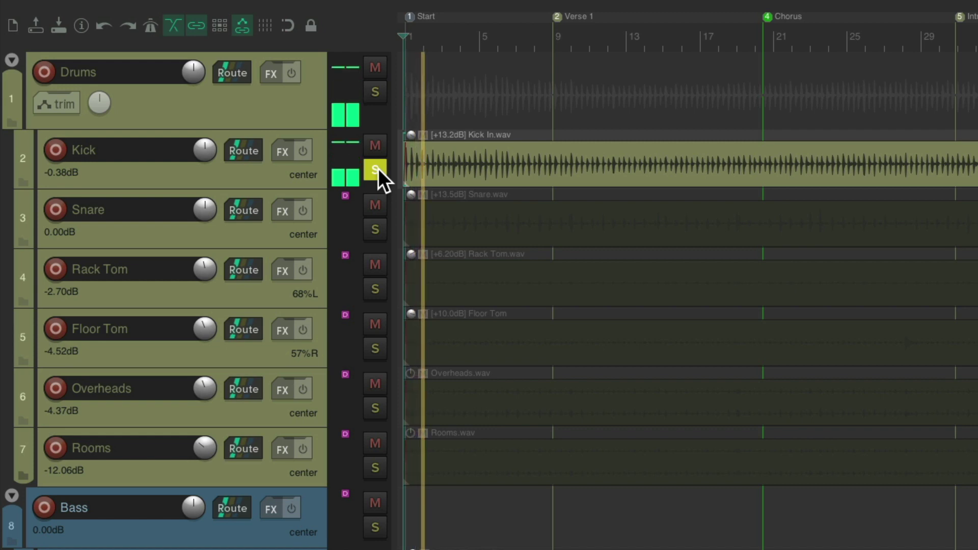
key("space")
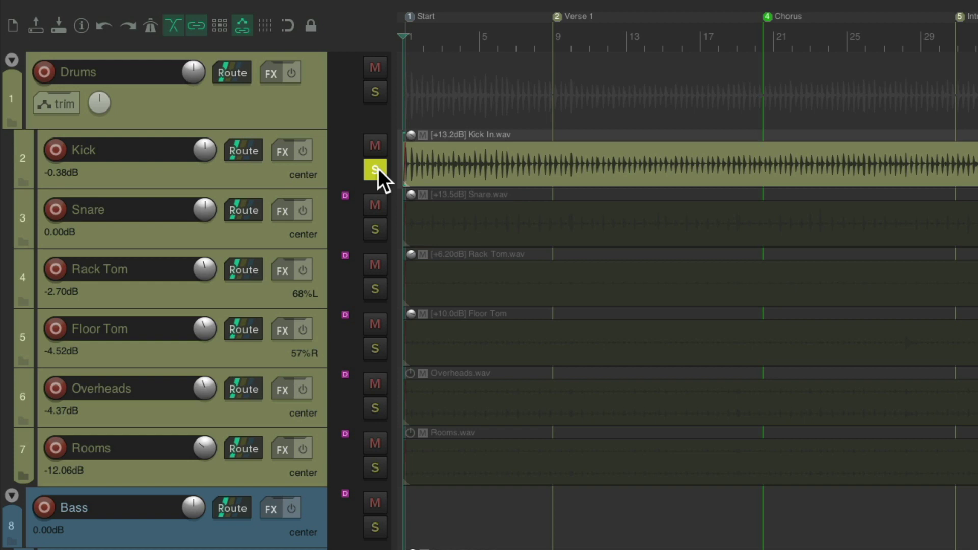
Step: During playback with Kick soloed, raise the solo-in-front dim level to bring in the other tracks and lower it again
key("space")
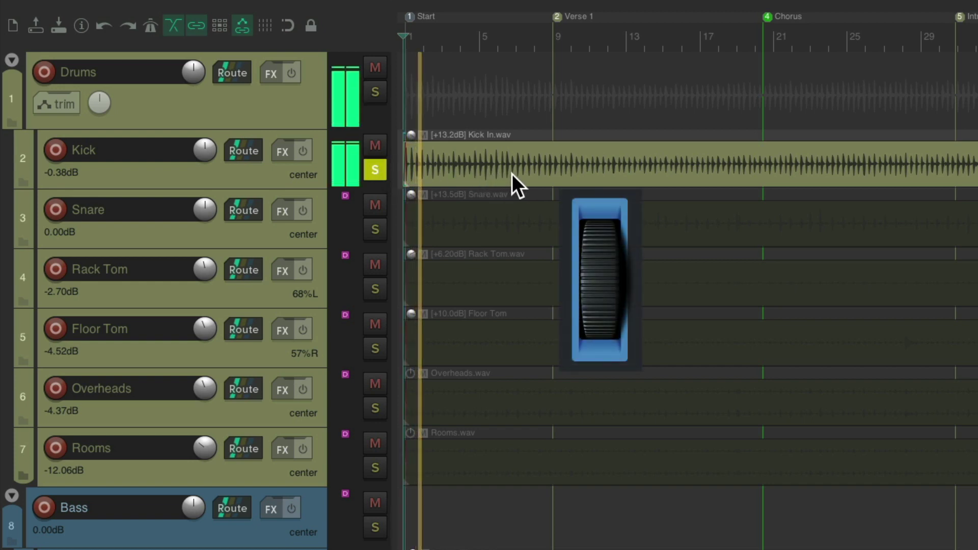
scroll(512, 173, "up", 3)
scroll(512, 174, "up", 5)
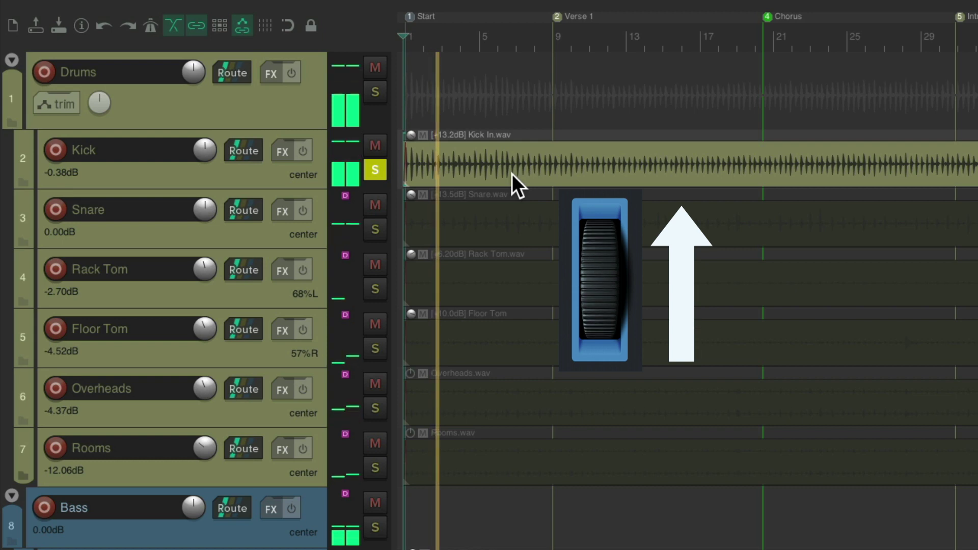
scroll(512, 174, "up", 4)
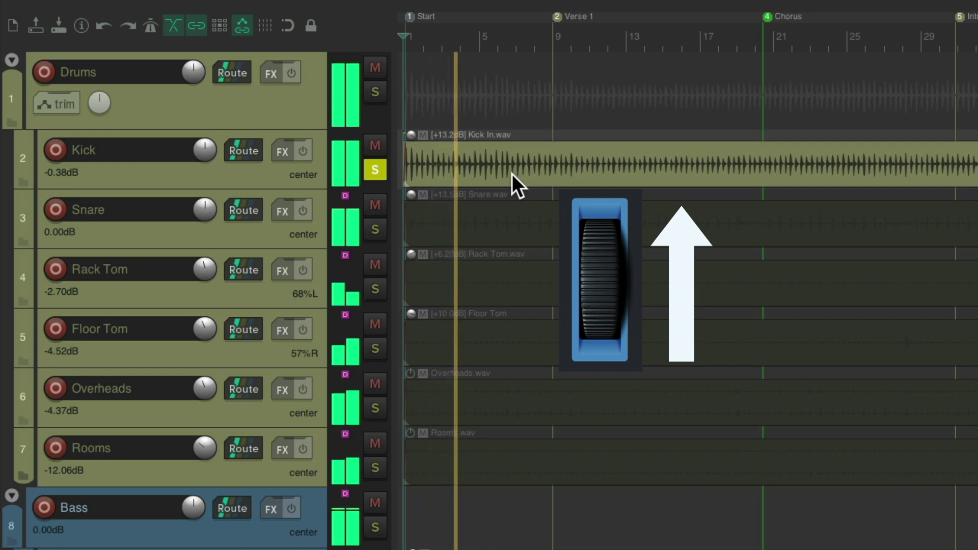
scroll(512, 174, "down", 2)
scroll(512, 173, "down", 5)
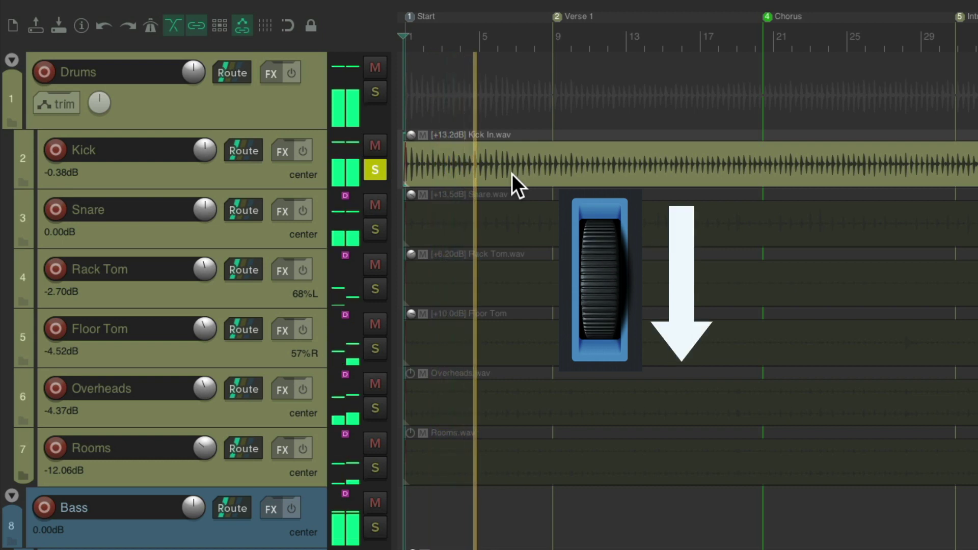
scroll(512, 173, "down", 1)
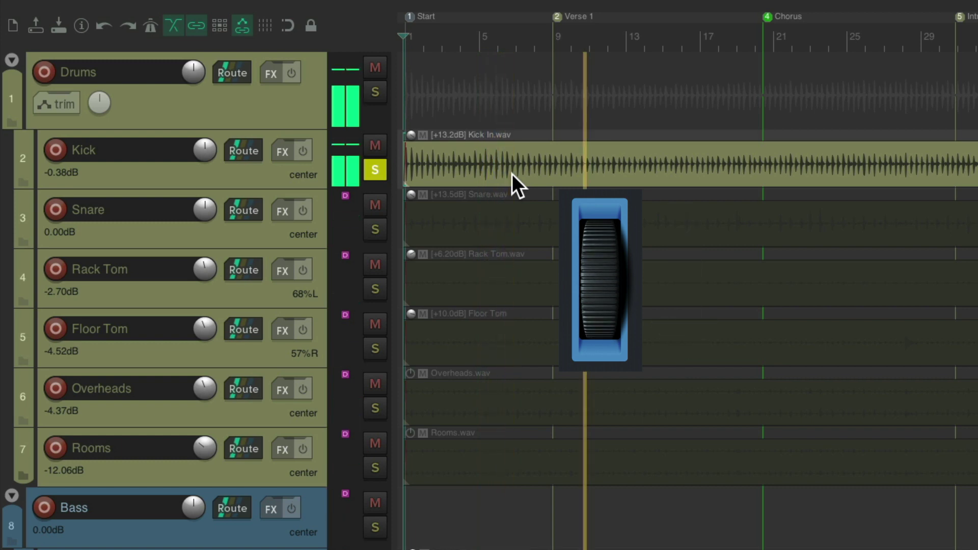
key("space")
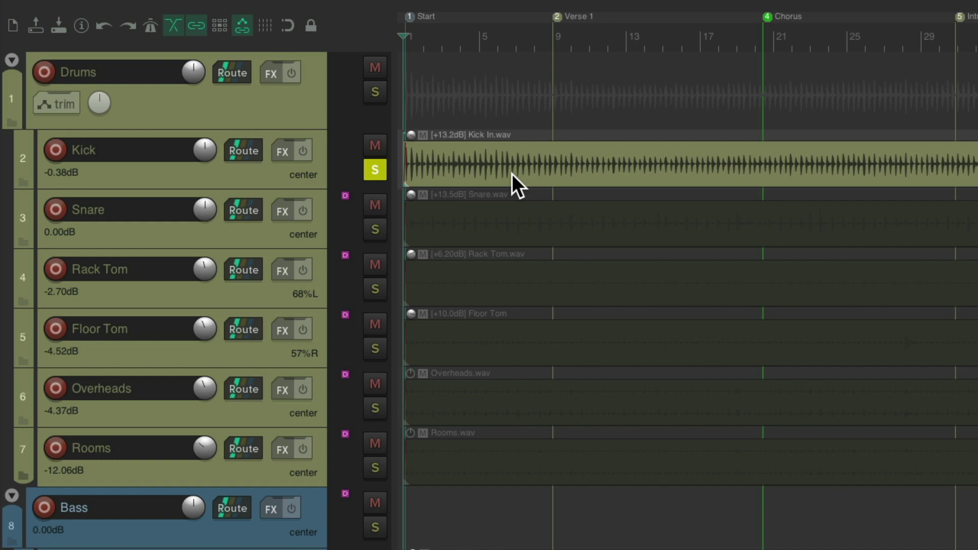
Step: Remove the Cmd+Opt+Control+Mousewheel shortcut from the "Adjust solo in front dim" action
key("shift+slash")
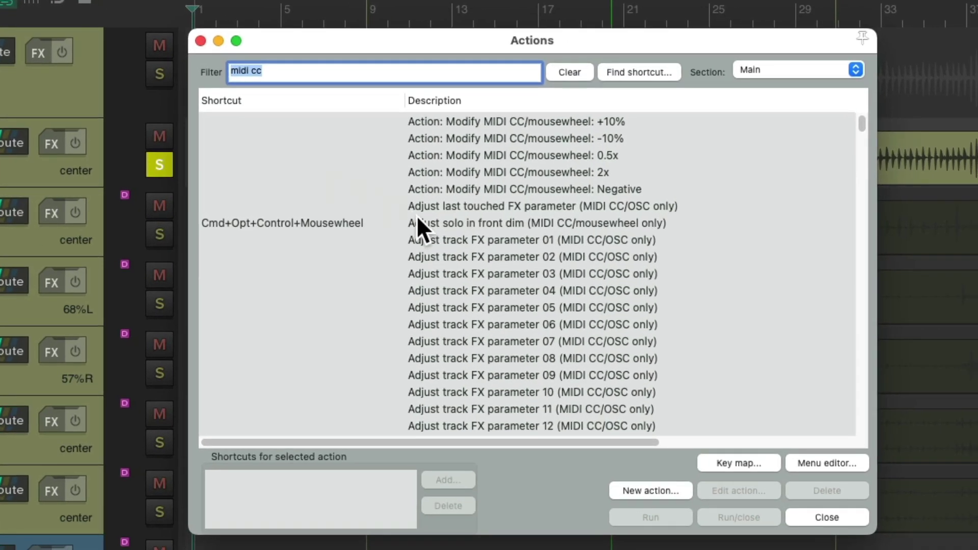
left_click(462, 222)
left_click(458, 504)
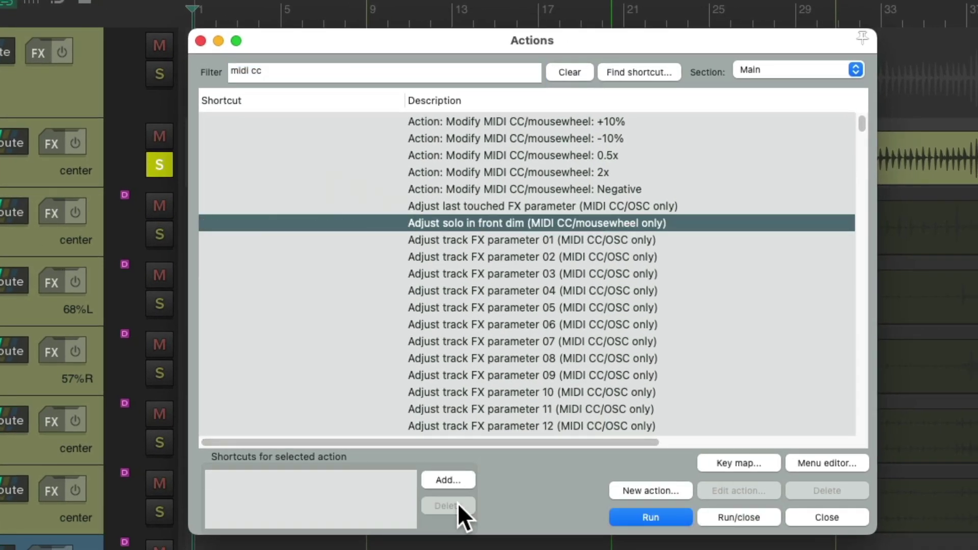
Step: Assign Cmd+Opt+Control+Mousewheel as the shortcut for the action "Automation lane: Set active fader (MIDI CC/OSC only)"
scroll(592, 319, "down", 15)
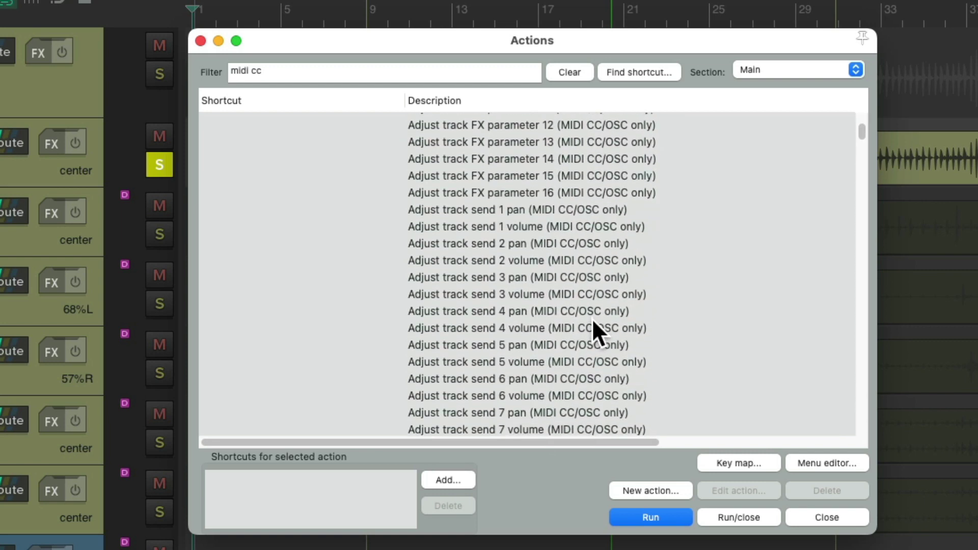
left_click(551, 155)
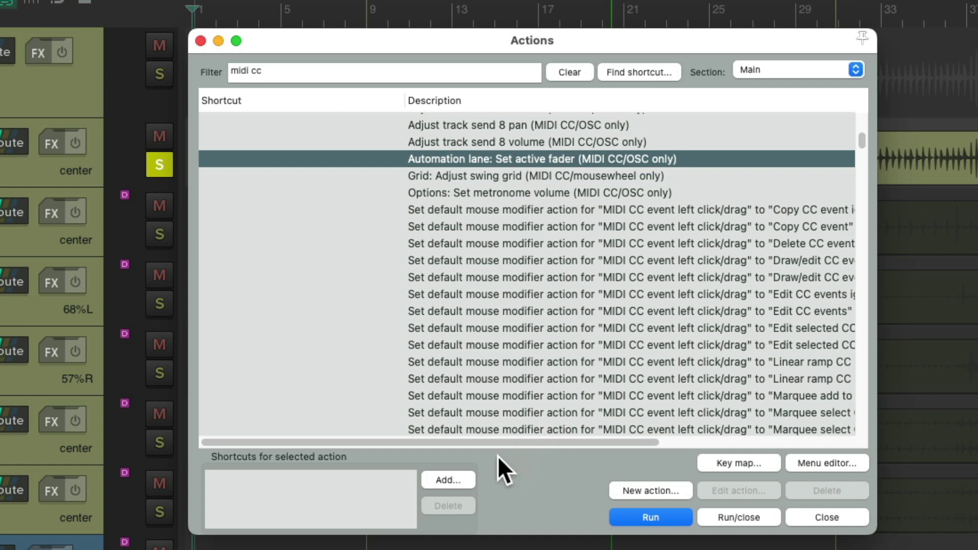
left_click(460, 478)
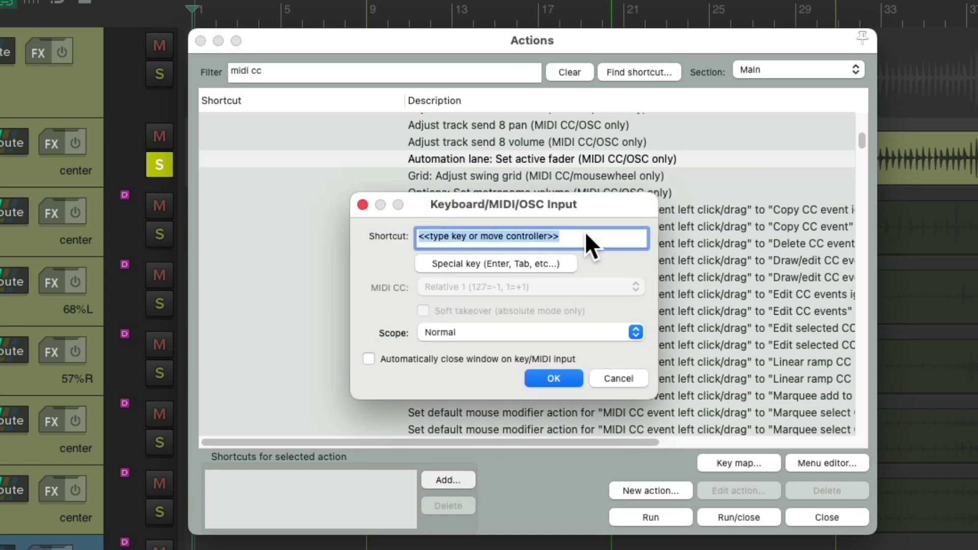
scroll(579, 234, "down", 1, "ctrl+alt+super")
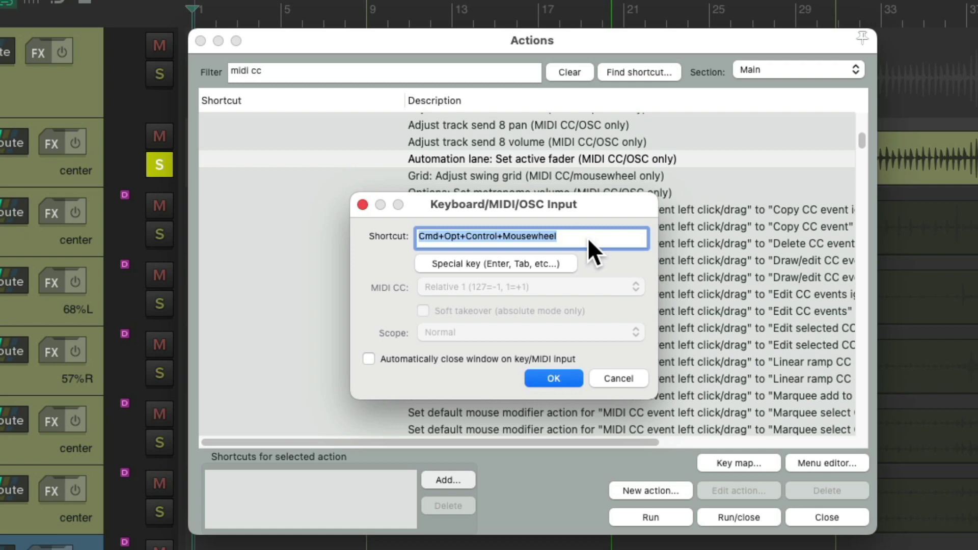
left_click(561, 373)
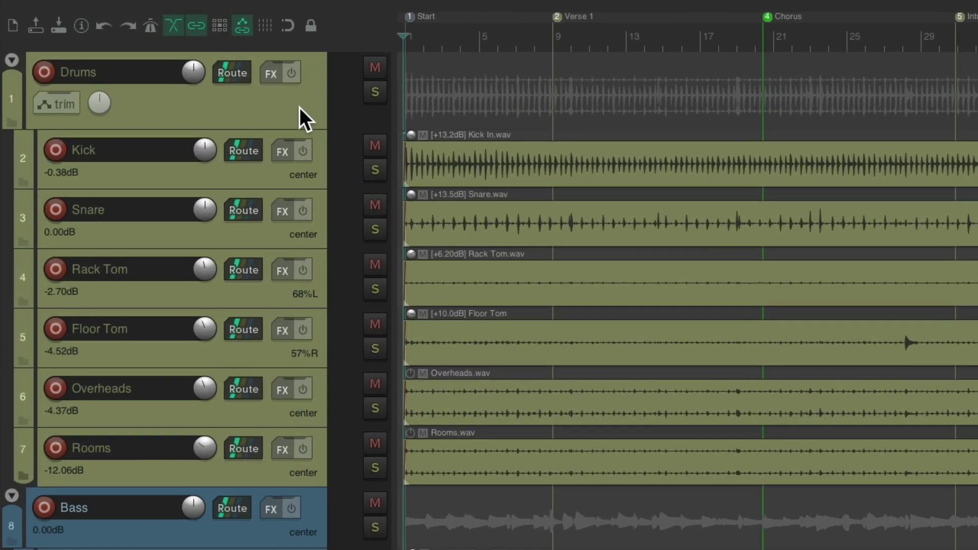
Step: Select the Drums track, raise its volume envelope to about +11.6 dB and bring it down to about -4.9 dB
left_click(218, 79)
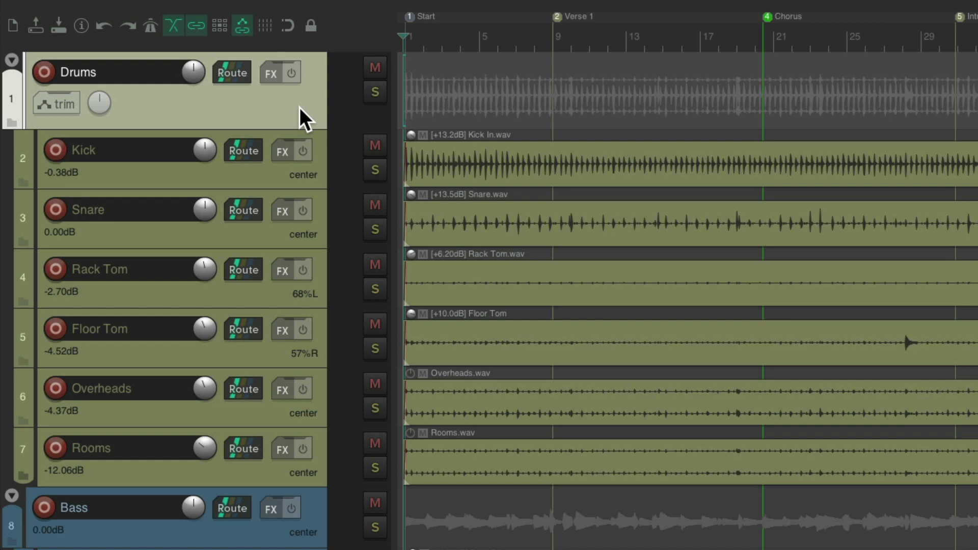
scroll(300, 108, "up", 1, "ctrl+alt+super")
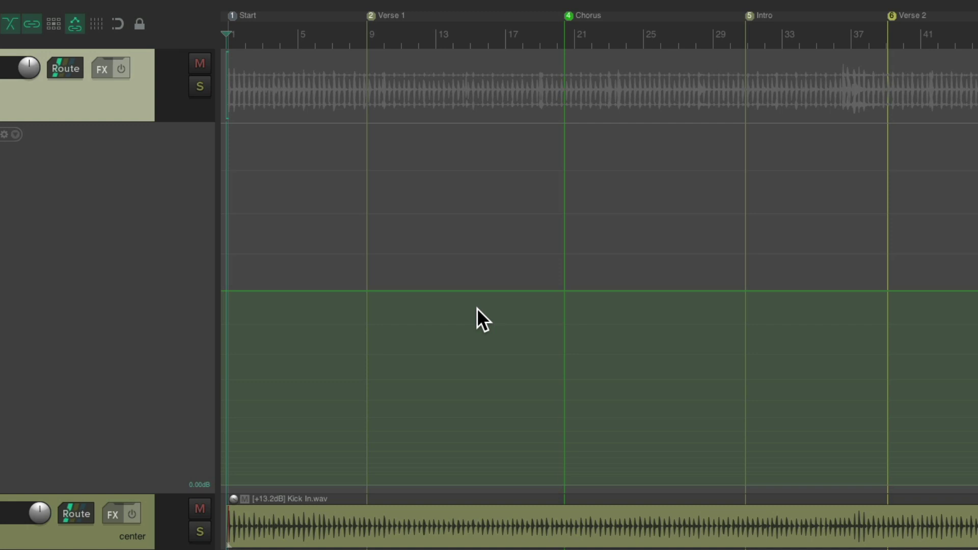
scroll(484, 314, "up", 5)
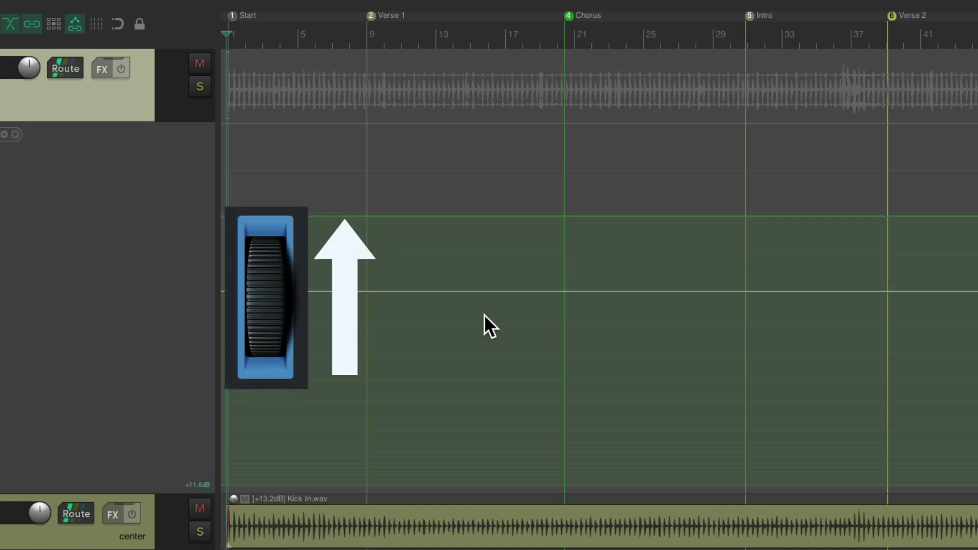
scroll(484, 315, "down", 8)
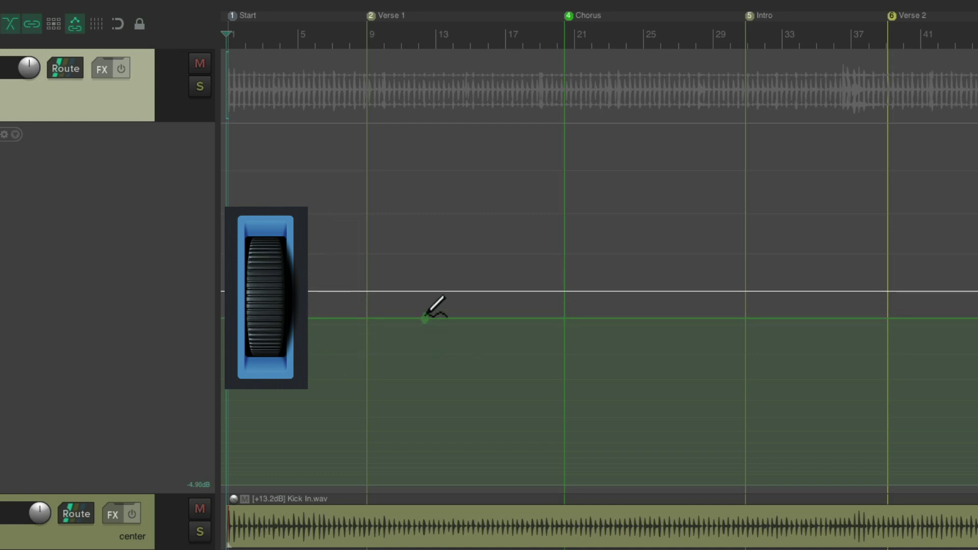
Step: Draw a freehand curve on the Drums volume envelope from about bar 12 to bar 34, and shift the envelope down and back up
mouse_move(424, 320)
left_mouse_down()
mouse_move(550, 246)
mouse_move(654, 328)
mouse_move(810, 276)
left_mouse_up()
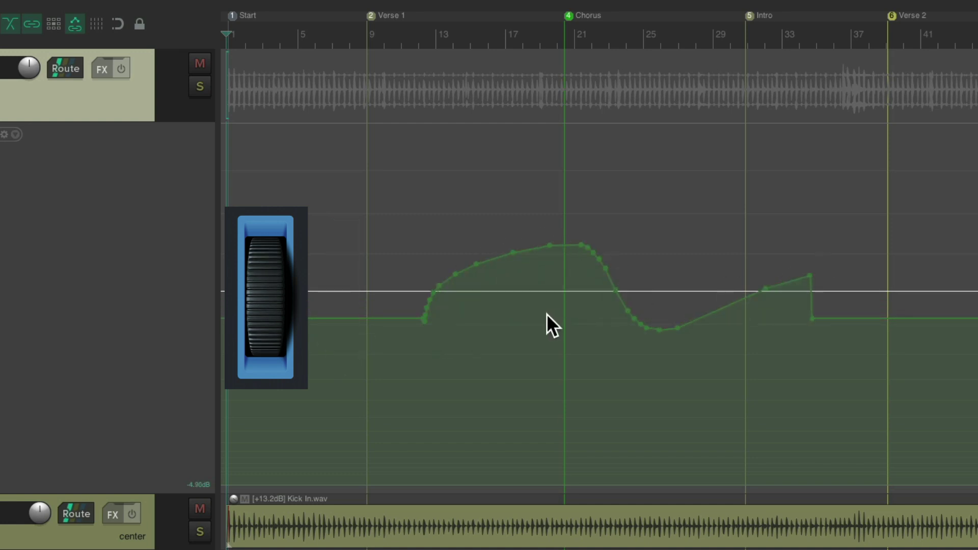
scroll(538, 295, "down", 3)
scroll(539, 296, "up", 3)
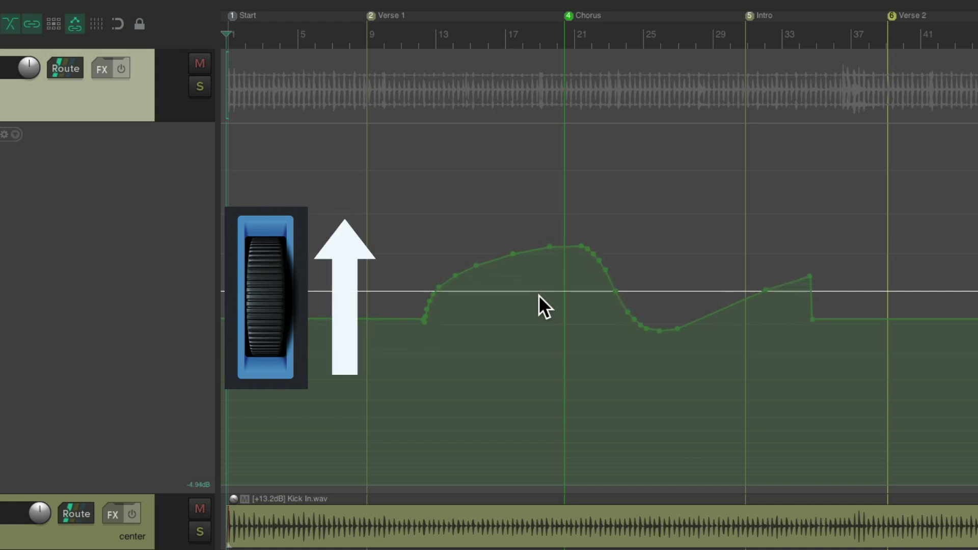
Step: Place the edit cursor near bar 7, lower the whole Drums envelope to about -11.8 dB and raise it to about 0 dB
left_click(333, 236)
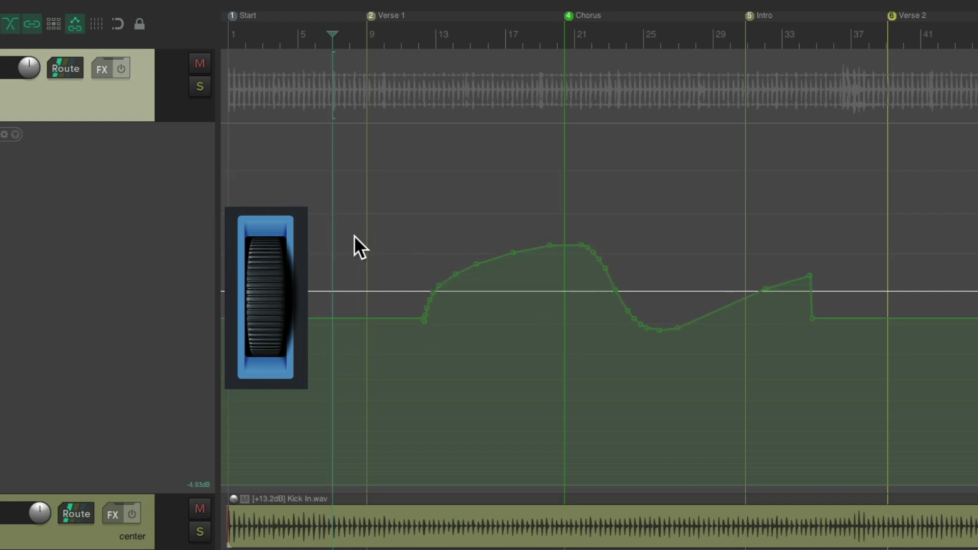
scroll(529, 295, "down", 3)
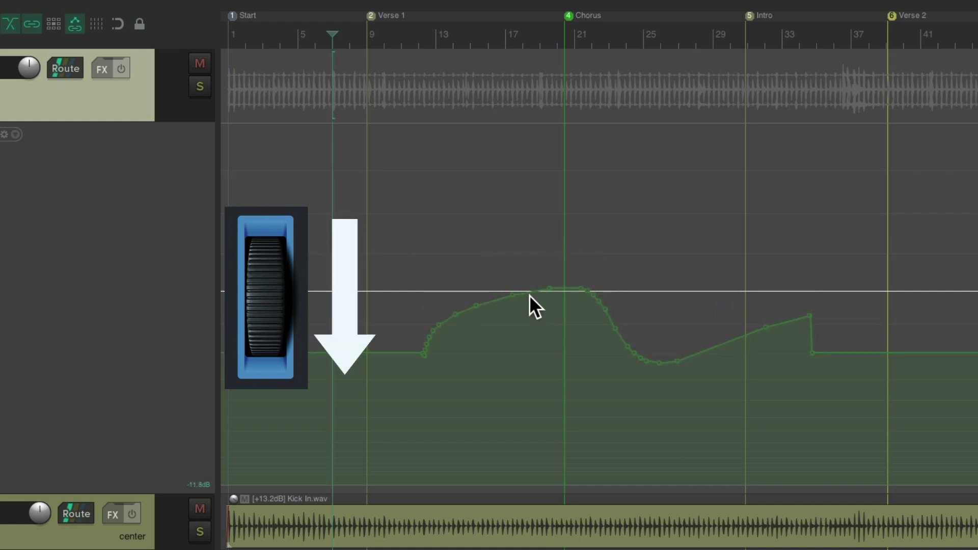
scroll(530, 296, "up", 1)
scroll(529, 296, "up", 6)
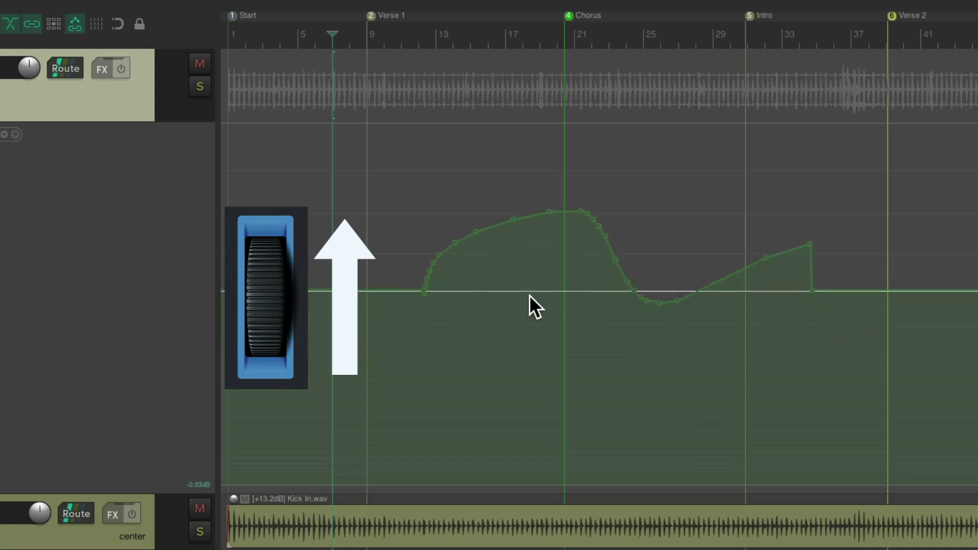
Step: Lower the Drums envelope to about -5.5 dB, select its points between about bars 14 and 28, and shift only those up and down
scroll(529, 295, "down", 5)
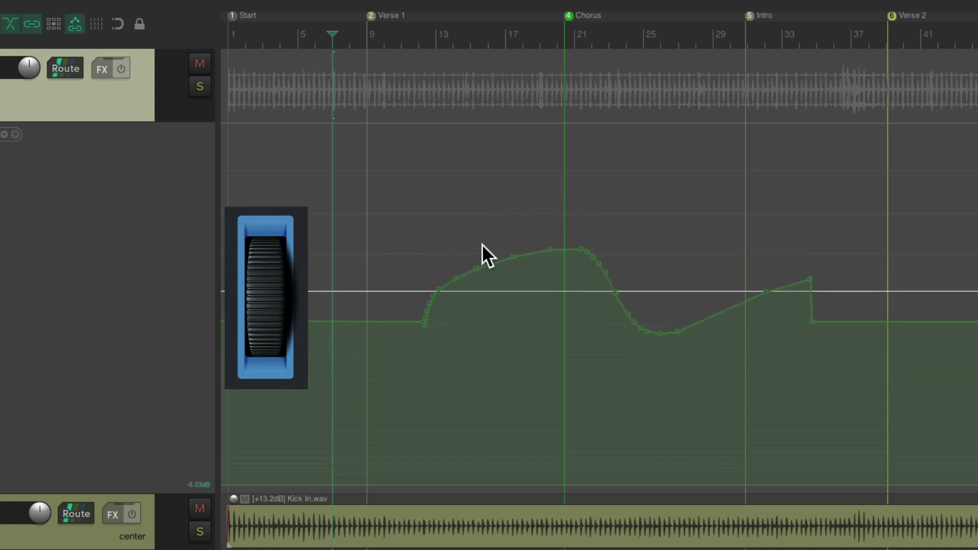
left_click_drag(465, 204, 701, 354)
scroll(542, 281, "up", 2)
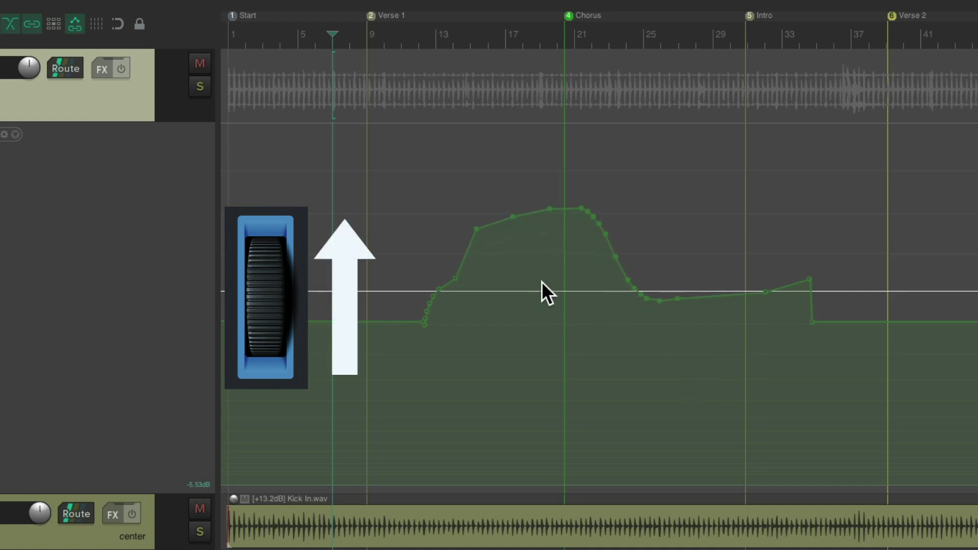
scroll(541, 281, "down", 1)
scroll(542, 282, "down", 3)
scroll(541, 281, "up", 3)
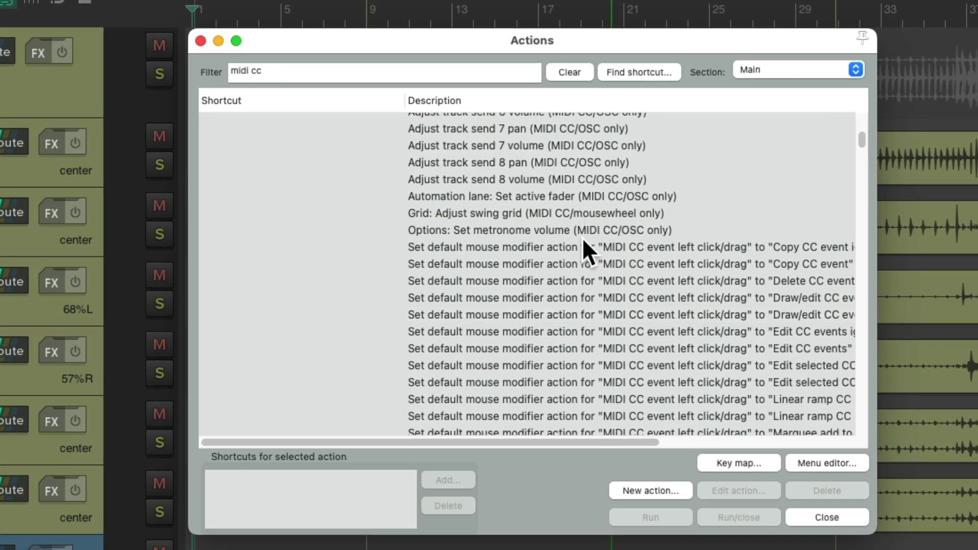
Step: Assign Cmd+Opt+Control+Mousewheel as the shortcut for the action "Track: Set volume for selected tracks (MIDI CC/OSC only)"
scroll(594, 378, "down", 10)
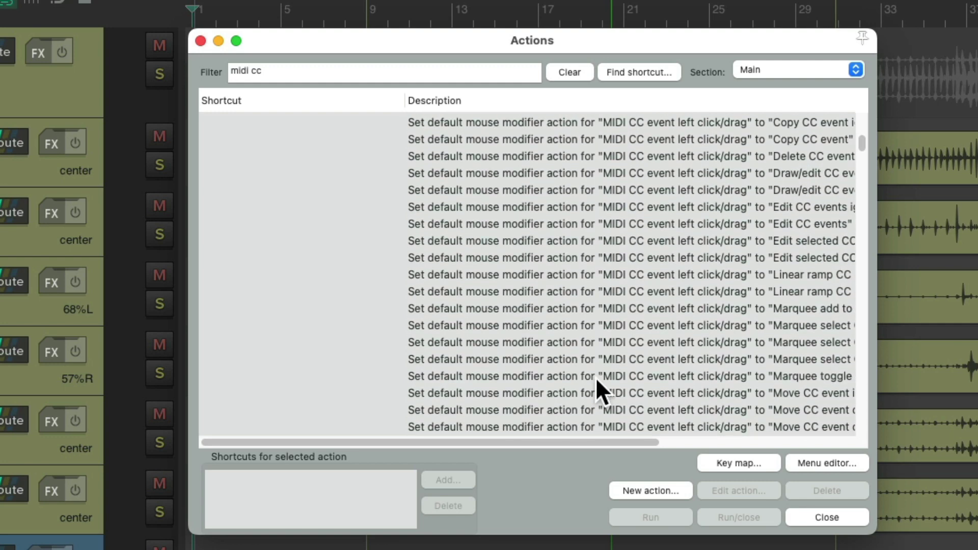
scroll(612, 318, "down", 15)
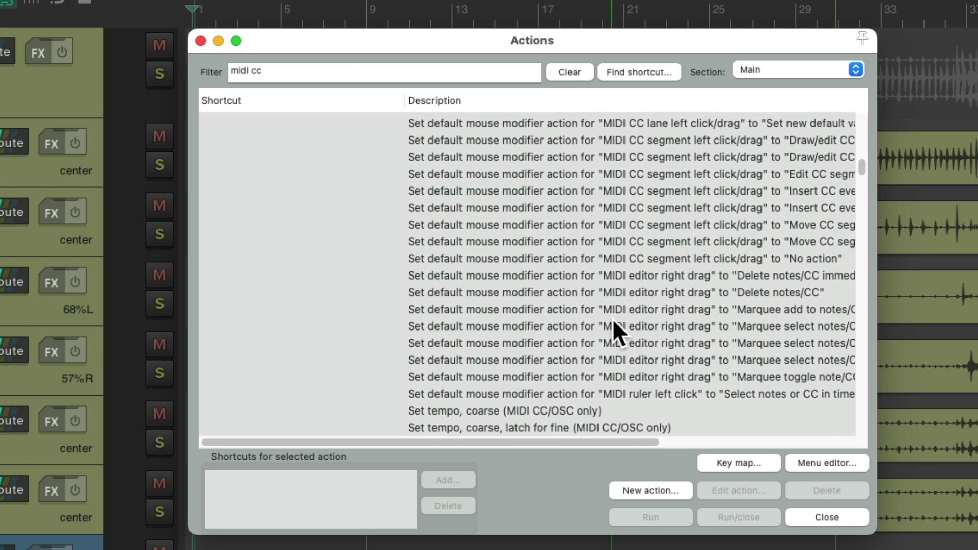
scroll(612, 318, "down", 1)
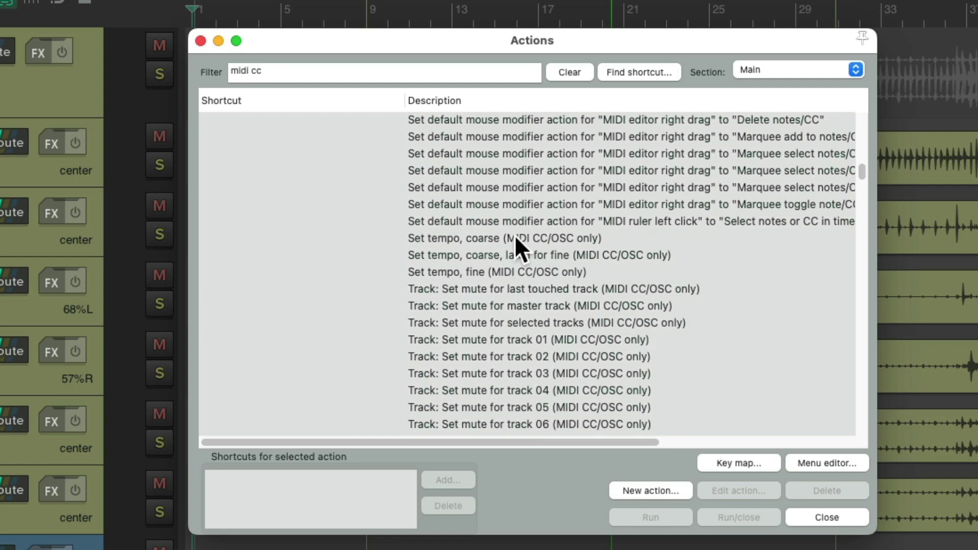
scroll(533, 265, "down", 20)
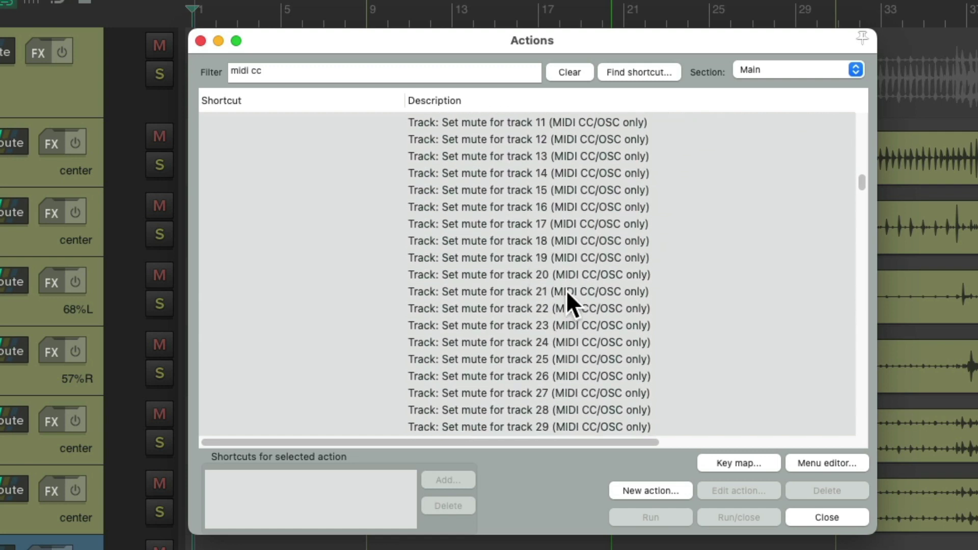
scroll(566, 289, "down", 20)
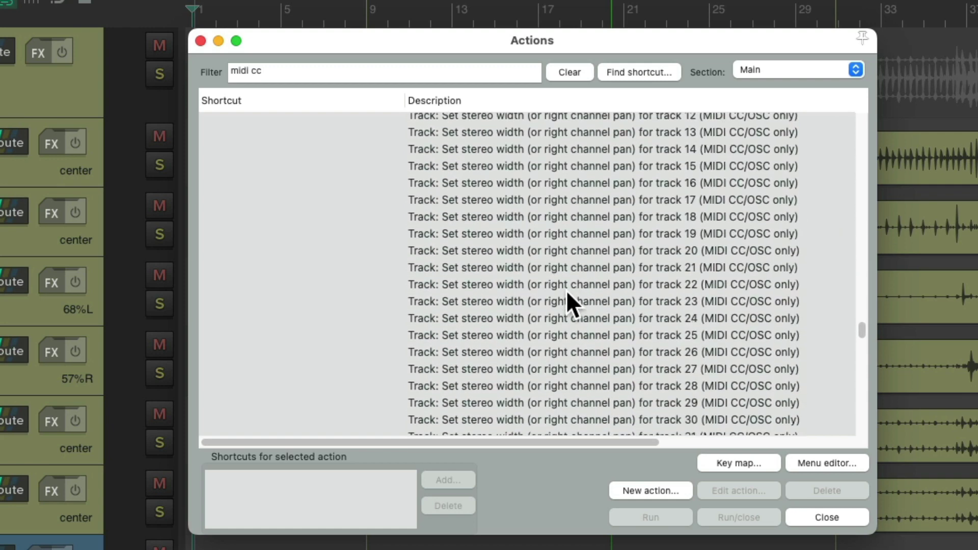
scroll(566, 290, "up", 3)
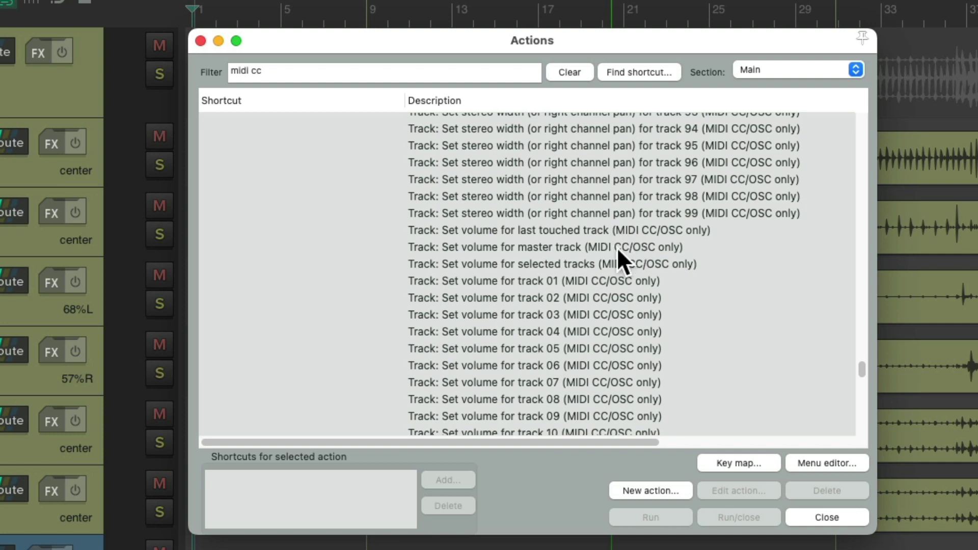
left_click(597, 264)
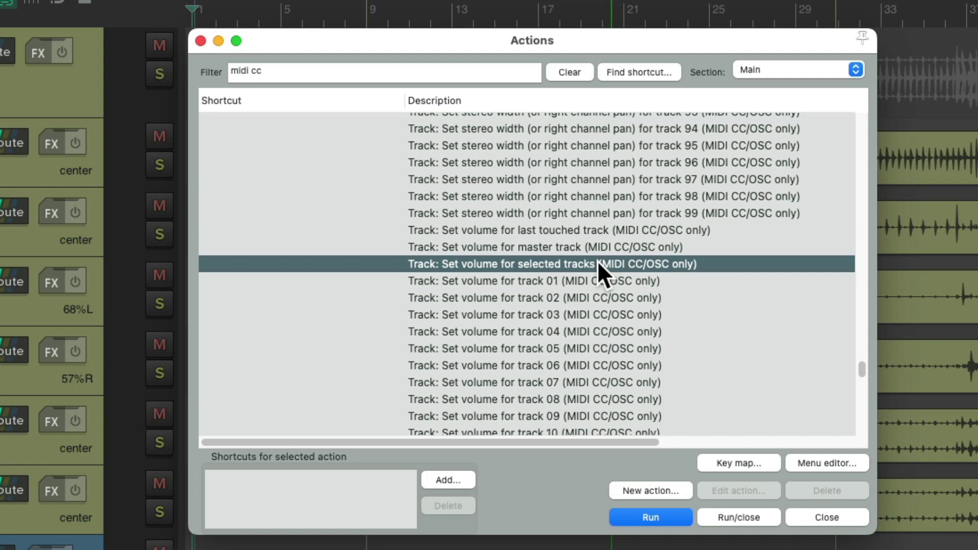
left_click(436, 481)
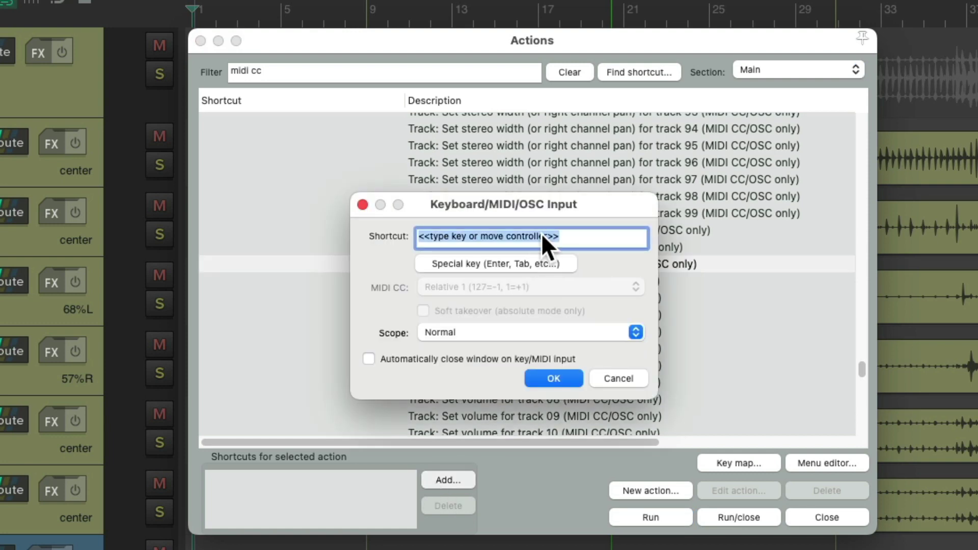
scroll(540, 234, "down", 1, "ctrl+alt+super")
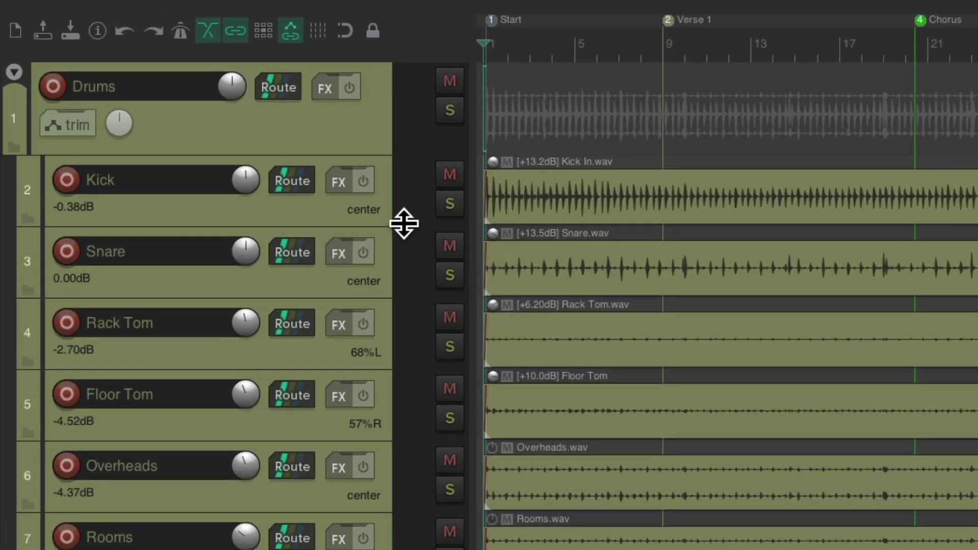
Step: Lower the Kick track to about -2.9 dB, and adjust tracks Kick through Rooms together to about -22 dB and up to about 3.5 dB
left_click(281, 183)
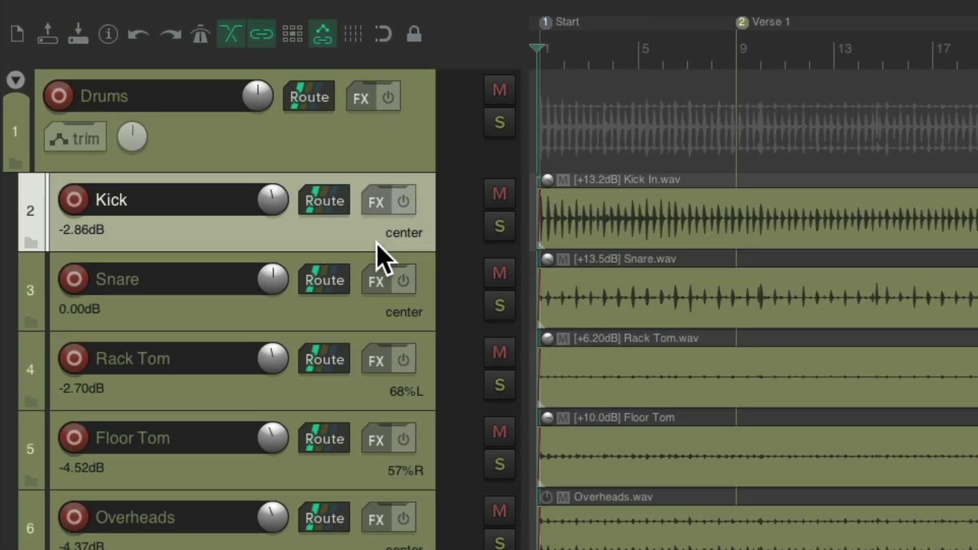
left_click(380, 142)
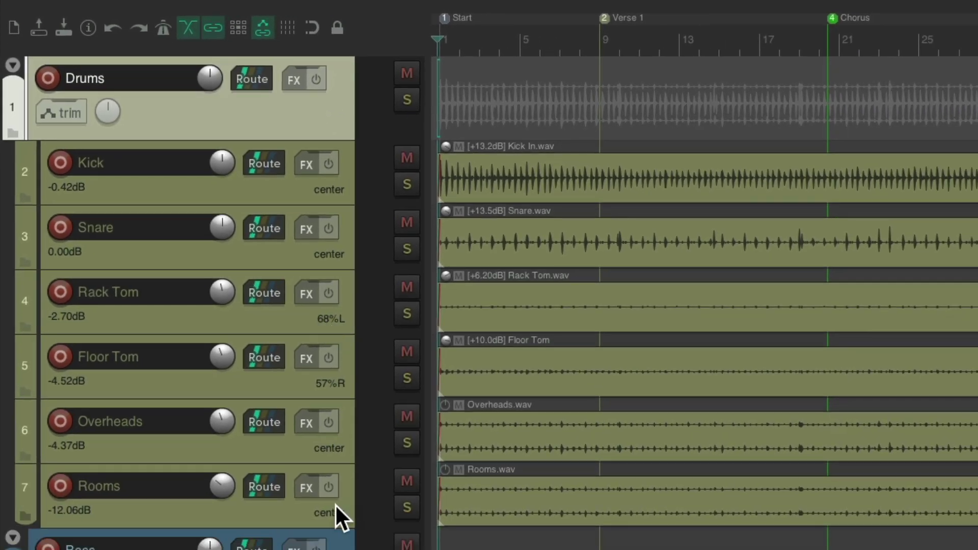
left_click(311, 516, "shift")
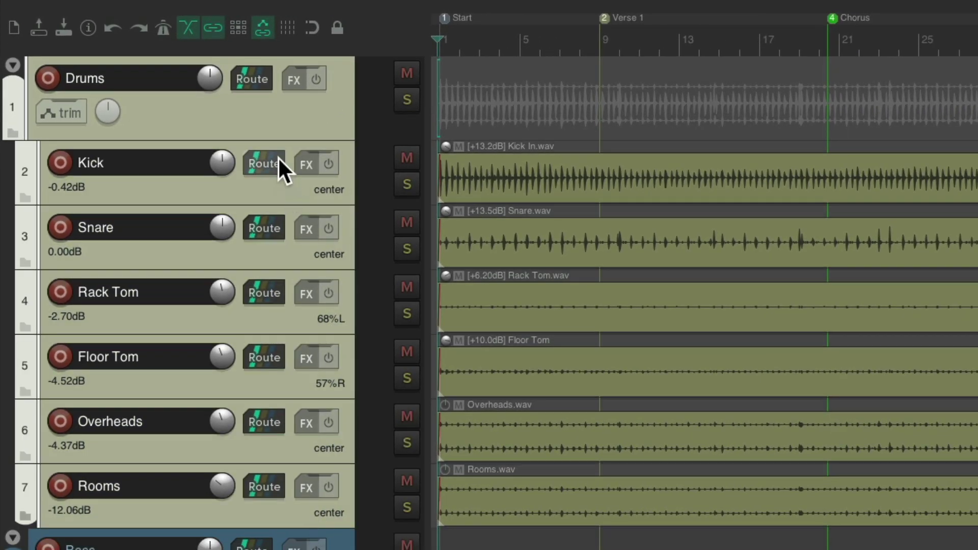
left_click(270, 105, "ctrl")
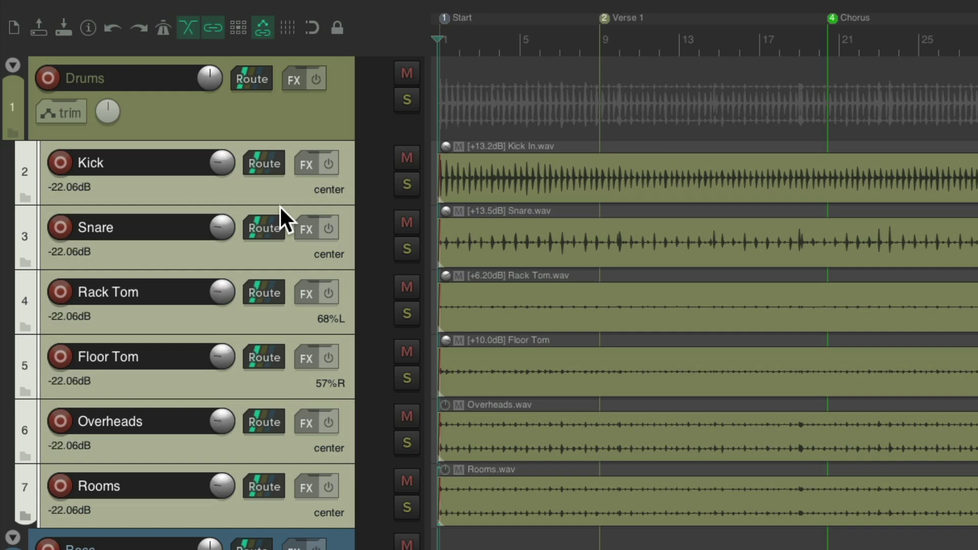
scroll(281, 206, "down", 5)
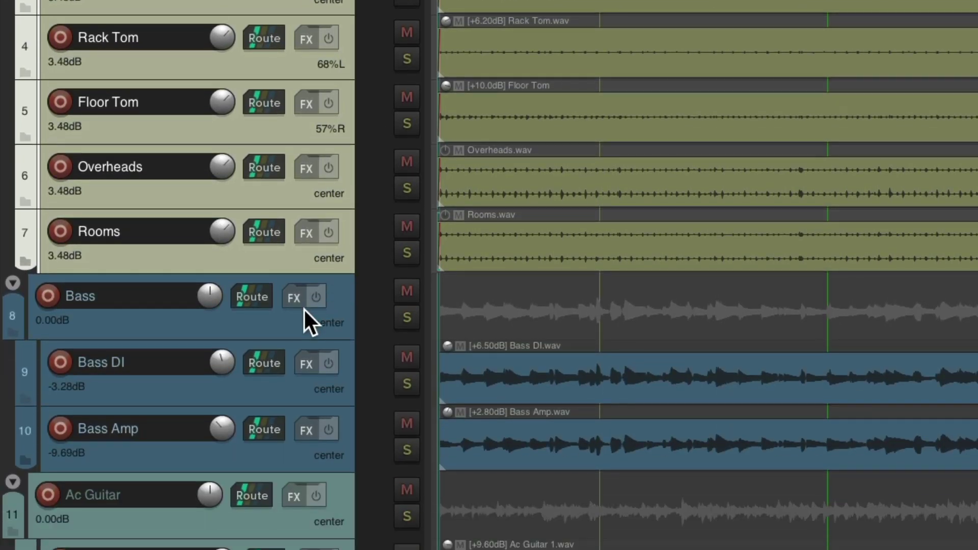
left_click(303, 309)
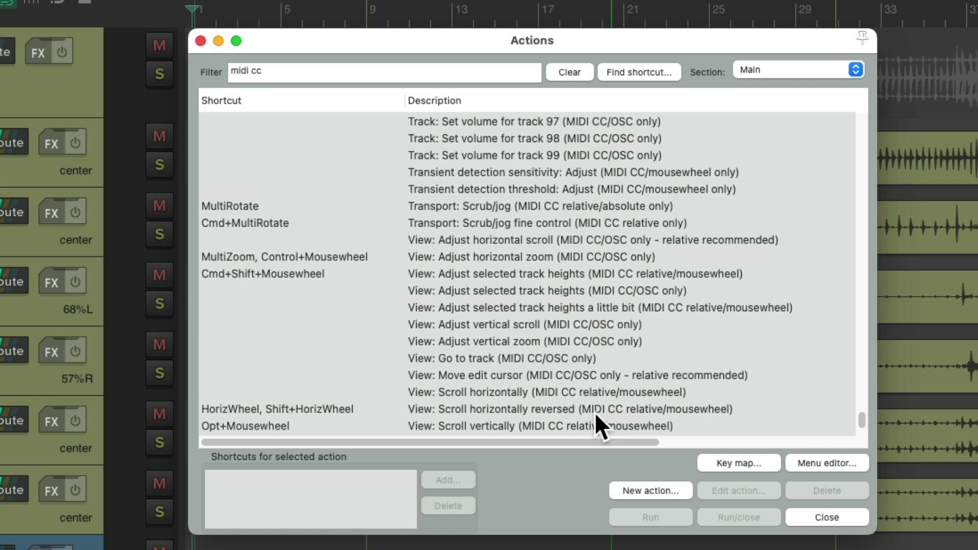
Step: Assign a modifier-plus-mousewheel shortcut to the action "View: Go to track (MIDI CC/OSC only)"
left_click(614, 358)
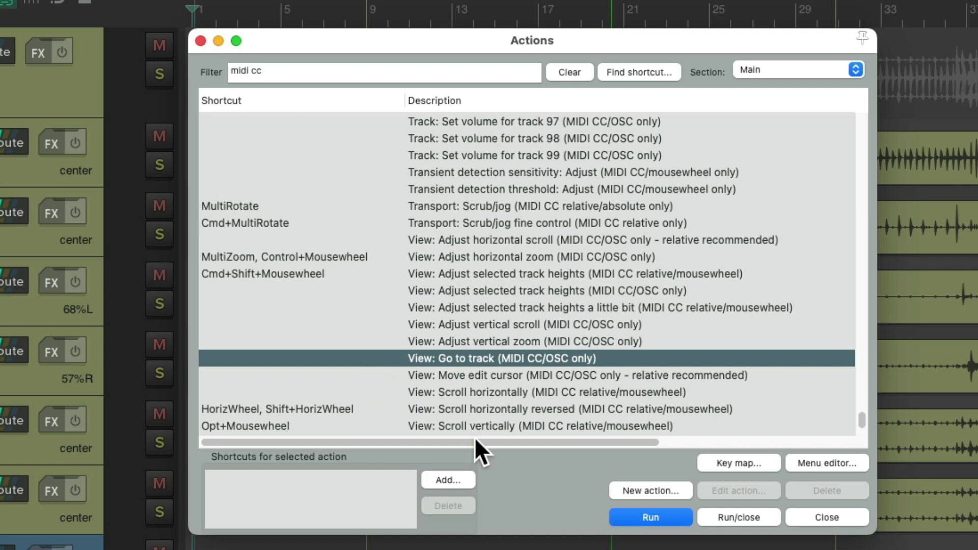
left_click(448, 478)
scroll(514, 233, "down", 1)
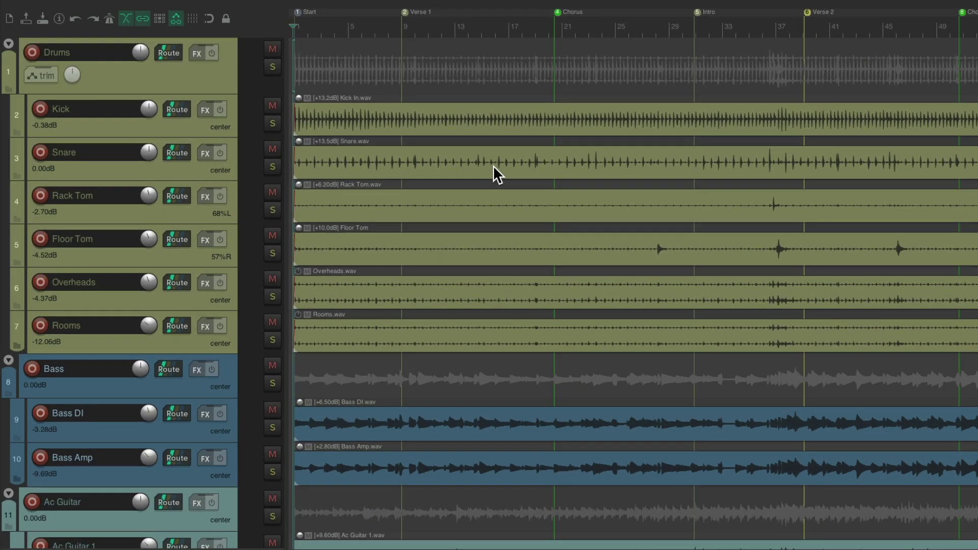
Step: Select the Drums track and step the track selection down to the Bk Vox tracks and back up to Snare
left_click(227, 68)
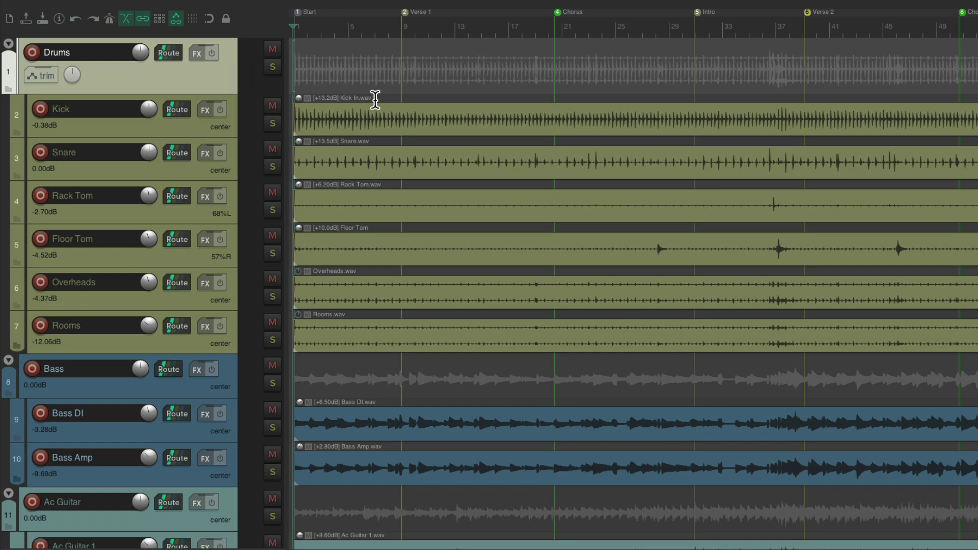
scroll(376, 100, "down", 10)
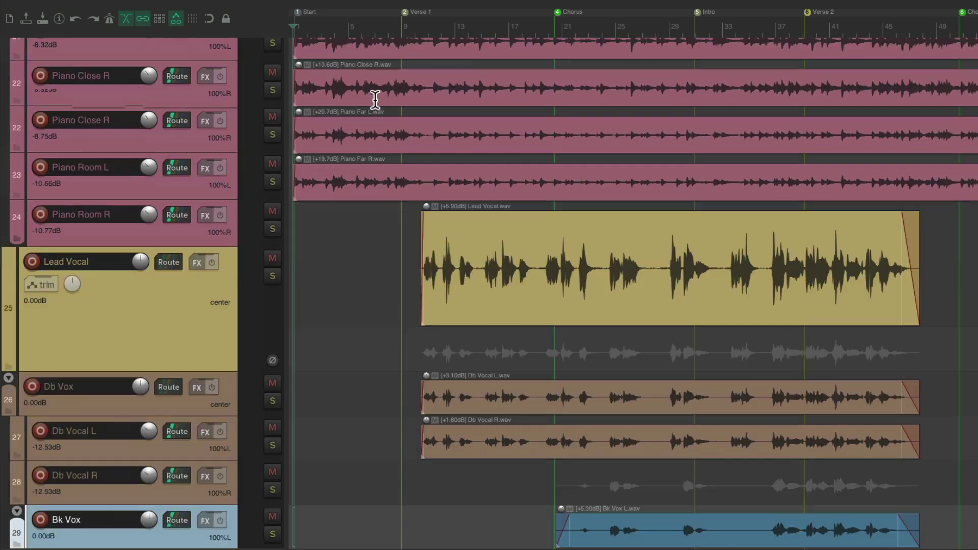
scroll(375, 99, "down", 3)
scroll(374, 99, "up", 15)
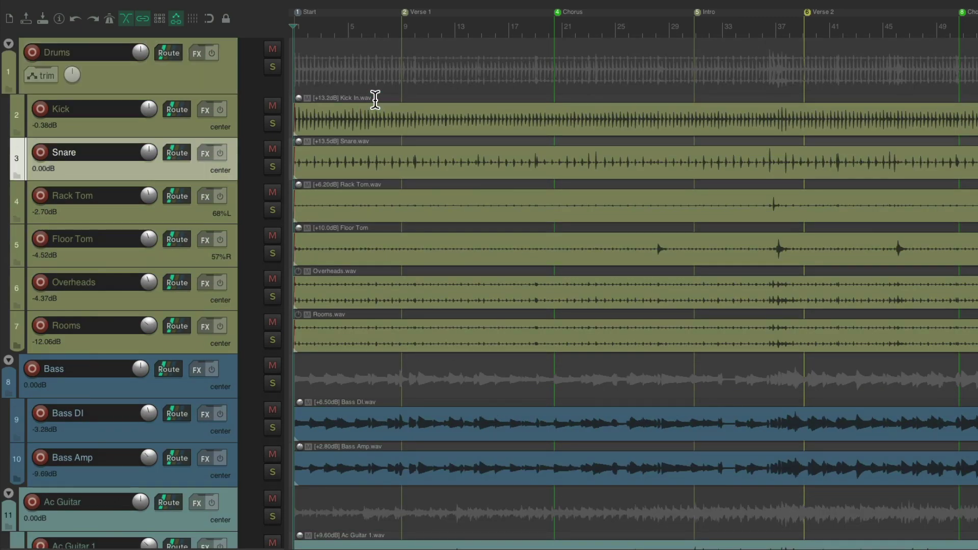
Step: Step the track selection from Snare down through Bass to Bk Vox R, and back up to Db Vox
key("Down")
key("Down")
key("Down")
key("Down")
key("Down")
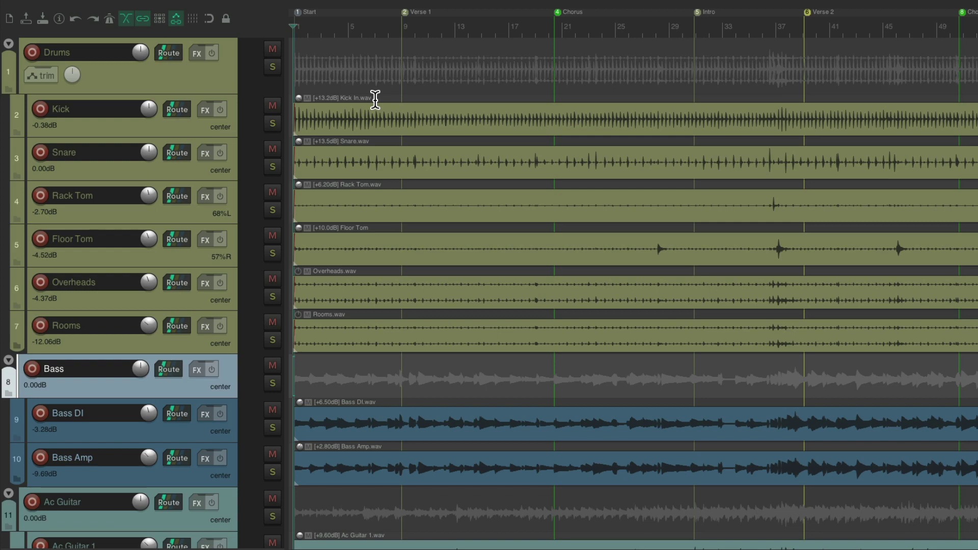
scroll(375, 100, "down", 15)
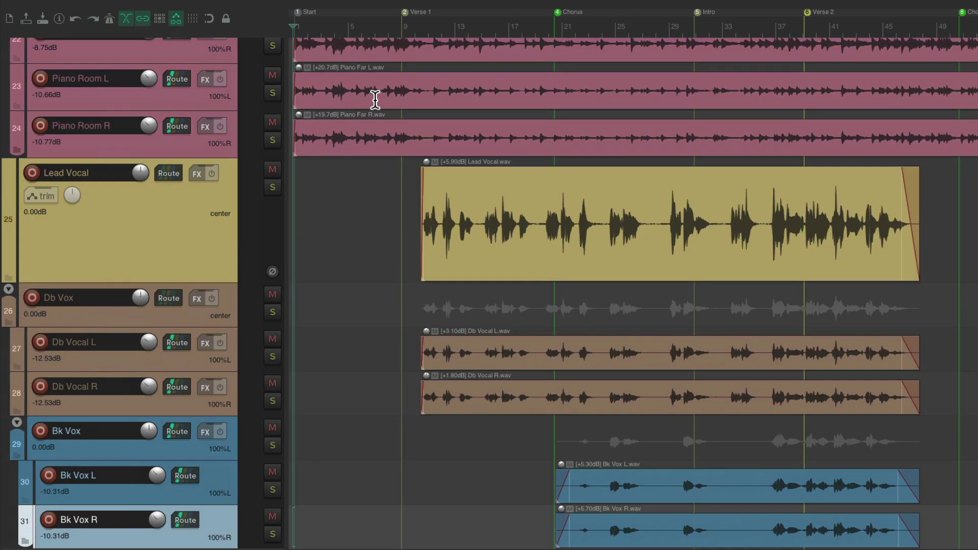
key("Up")
key("Up")
key("Up")
key("Up")
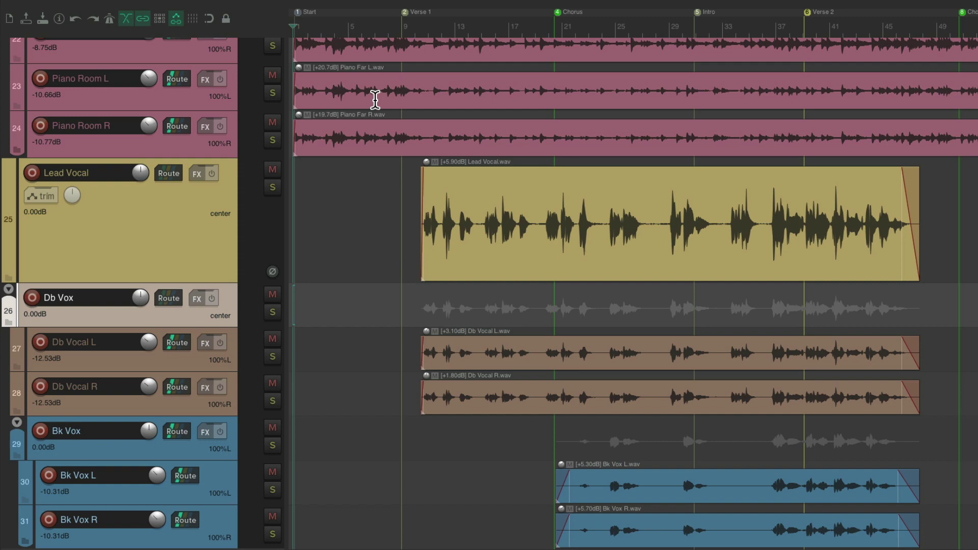
Step: Step the track selection from Db Vox up past Ac Guitar 2 and bring it back down to Electric Gt
key("Down")
key("Down")
key("Down")
key("Up")
key("Up")
key("Up")
key("Up")
key("Up")
key("Up")
key("Up")
key("Up")
key("Up")
key("Up")
key("Up")
key("Up")
key("Up")
key("Up")
key("Up")
key("Up")
key("Up")
key("Up")
key("Up")
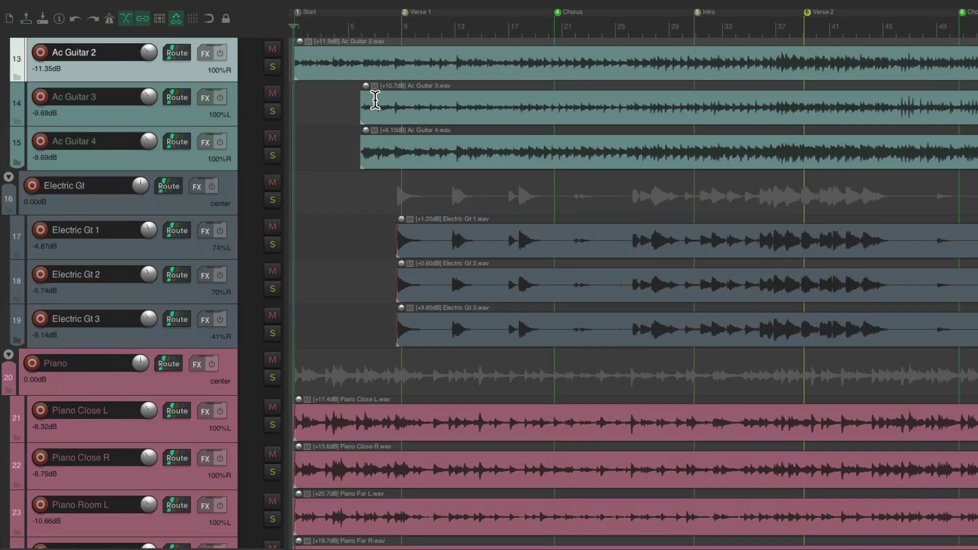
key("Down")
key("Down")
key("Down")
key("Down")
key("Down")
key("Down")
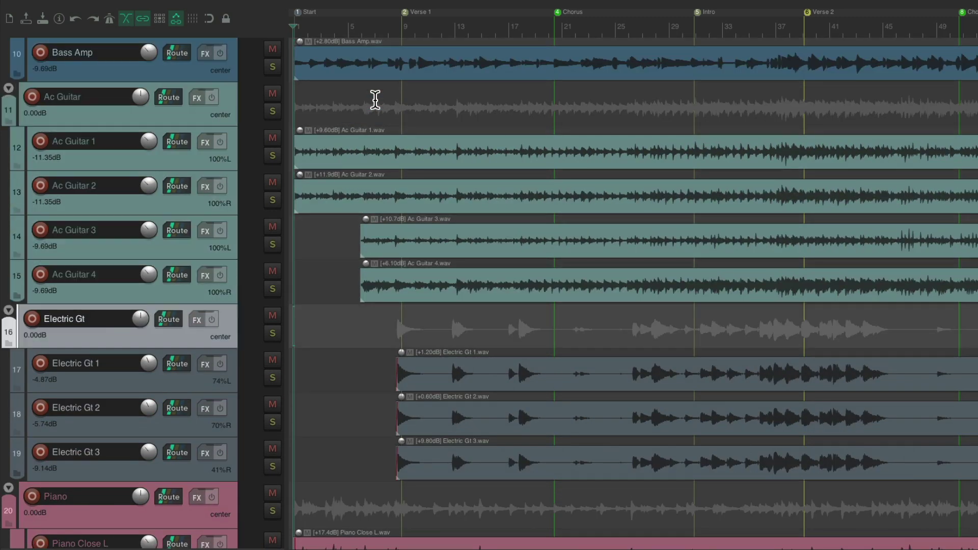
Step: Step the track selection from Electric Gt down to Bk Vox L and back up to Overheads
key("Down")
key("Down")
key("Down")
key("Down")
key("Down")
key("Down")
key("Down")
key("Down")
key("Down")
key("Down")
key("Down")
key("Down")
key("Down")
key("Down")
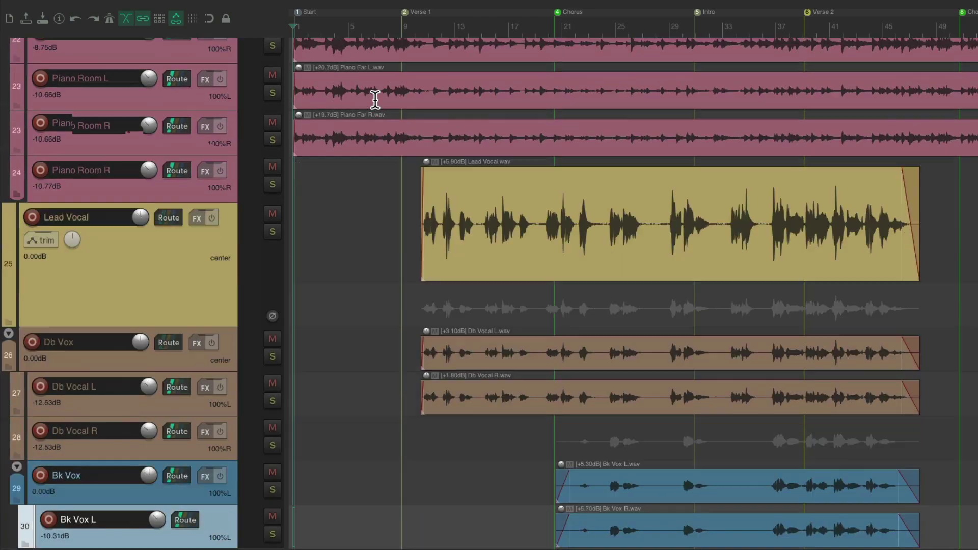
key("Up")
key("Up")
key("Up")
key("Up")
key("Up")
key("Up")
key("Up")
key("Up")
key("Up")
key("Up")
key("Up")
key("Up")
key("Up")
key("Up")
key("Up")
key("Up")
key("Up")
key("Up")
key("Up")
key("Up")
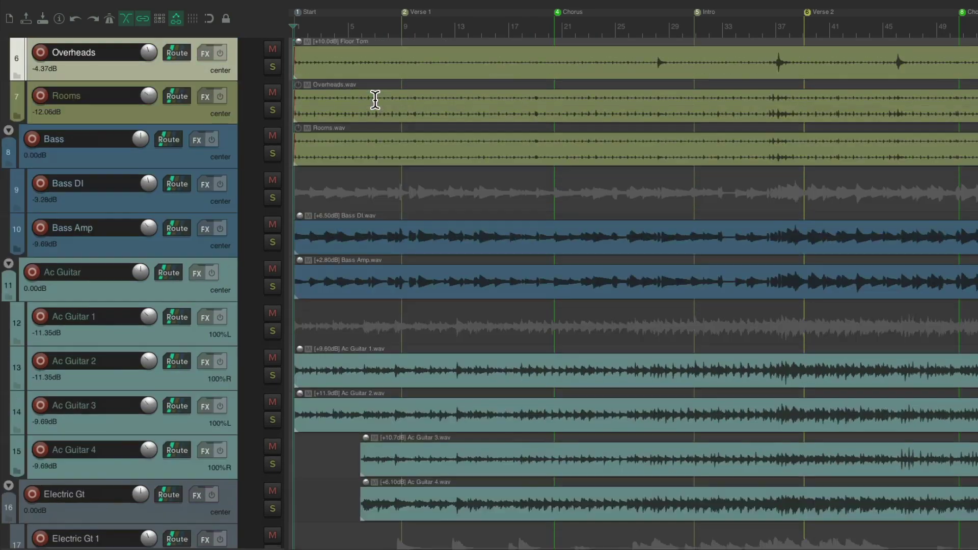
Step: Assign a modifier-plus-mousewheel shortcut to the action "View: Move edit cursor (MIDI CC/OSC only - relative recommended)"
key("question")
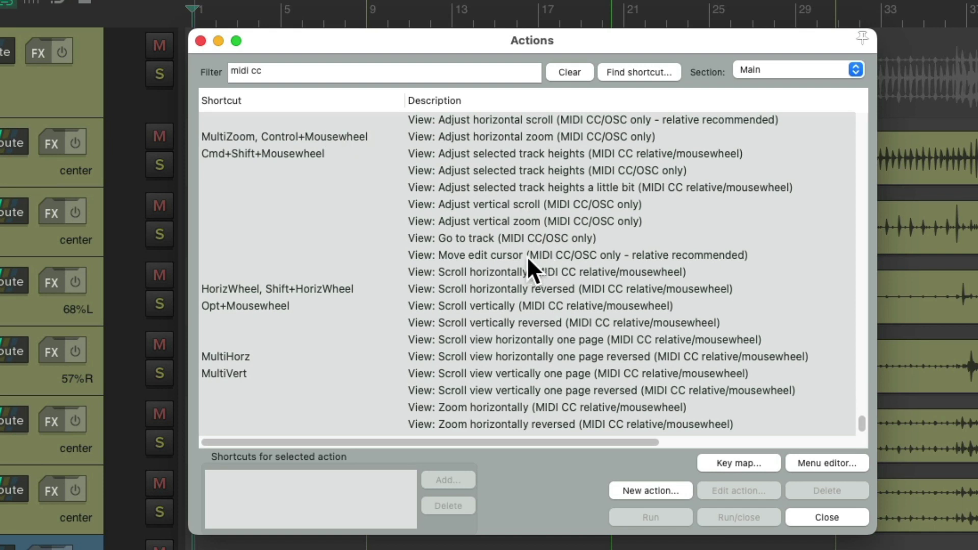
left_click(541, 257)
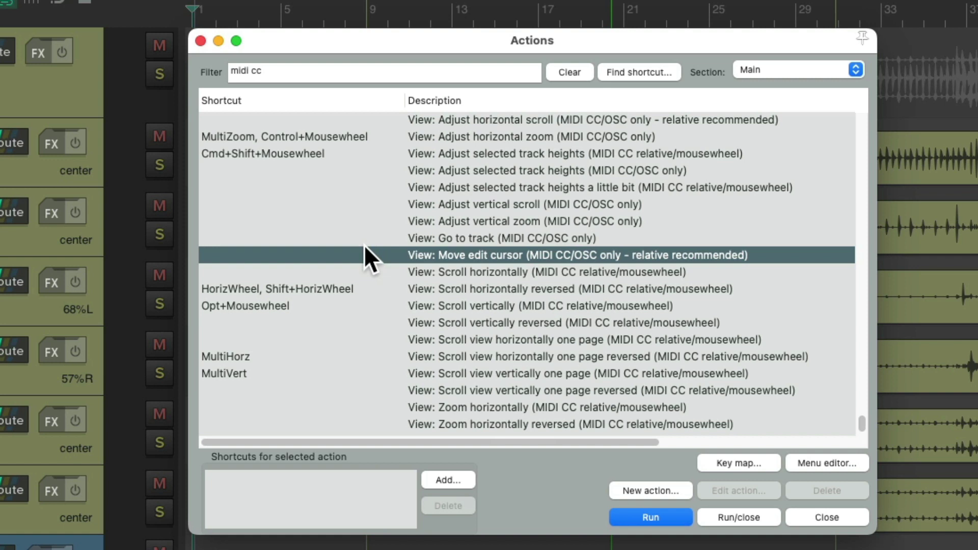
left_click(449, 480)
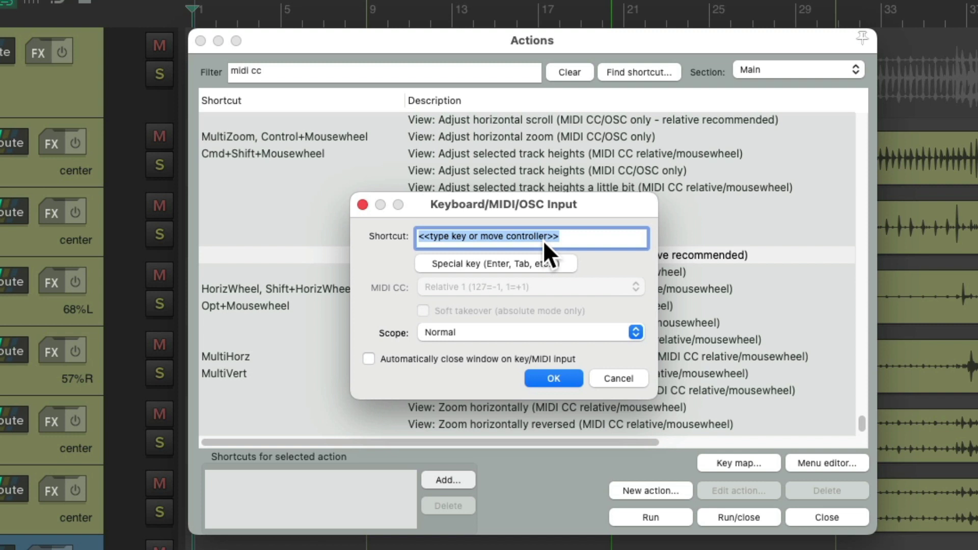
scroll(543, 239, "down", 1)
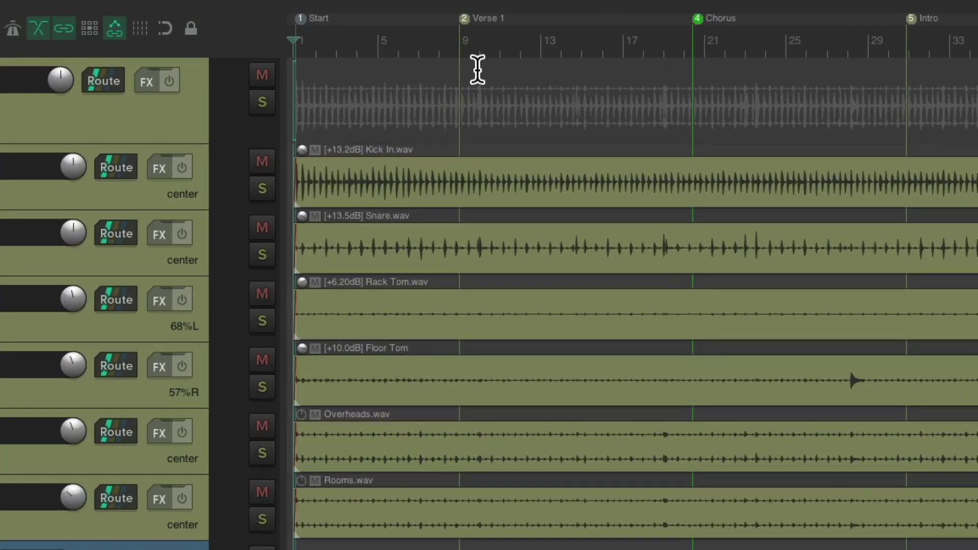
Step: Place the edit cursor between bars 7 and 8 and move it forward to about bar 16
left_click(429, 50)
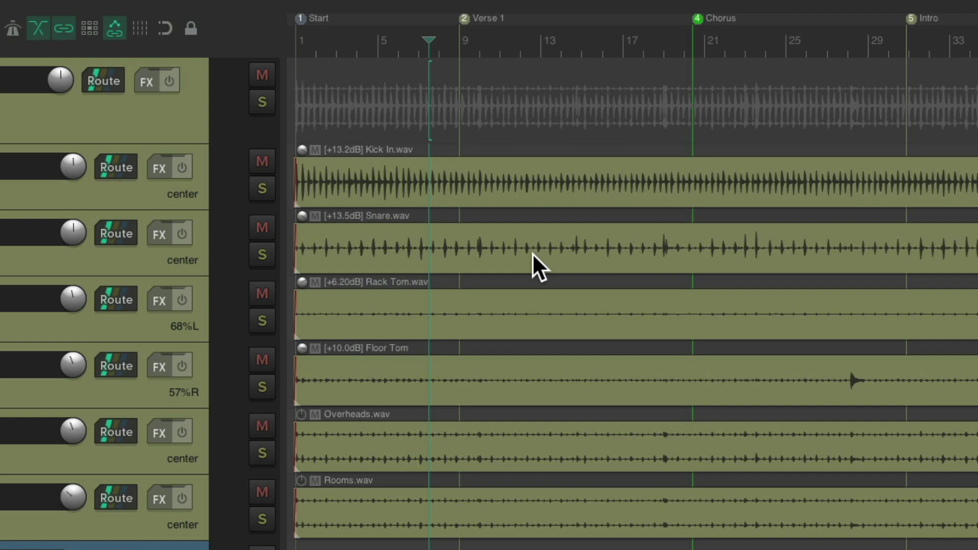
key("Right")
key("Right")
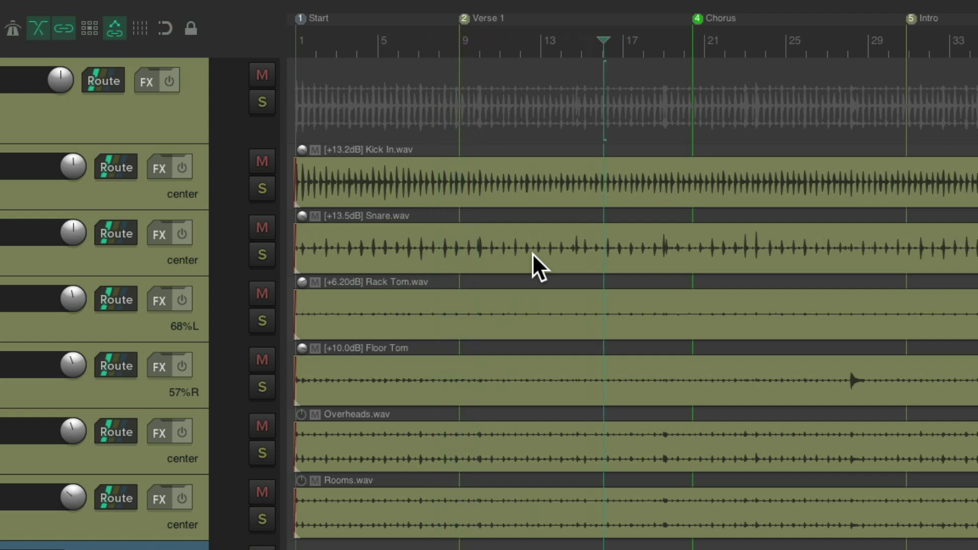
key("Right")
Step: Move the edit cursor back to about bar 8, just before Verse 1, and play the project briefly from there
key("Left")
key("Left")
key("Left")
key("Left")
key("Left")
key("Left")
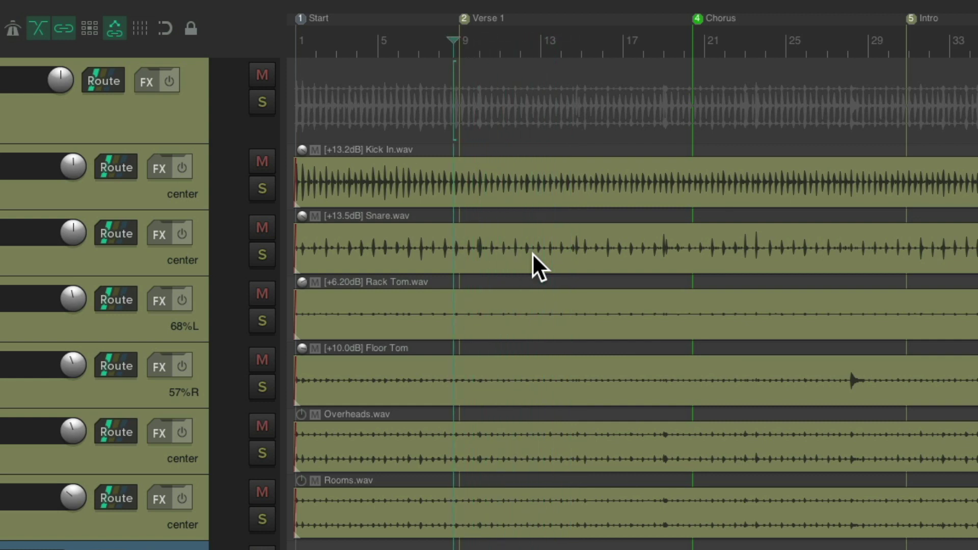
key("space")
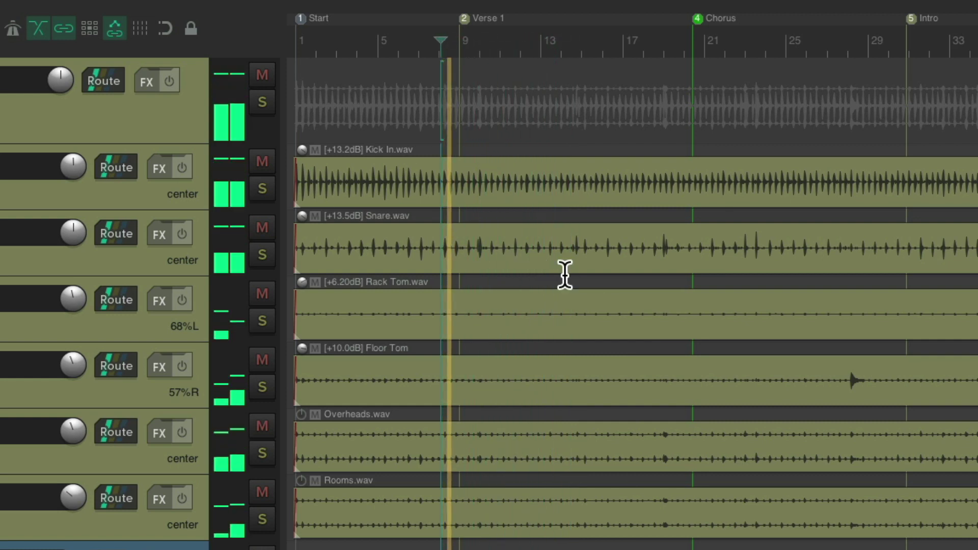
key("space")
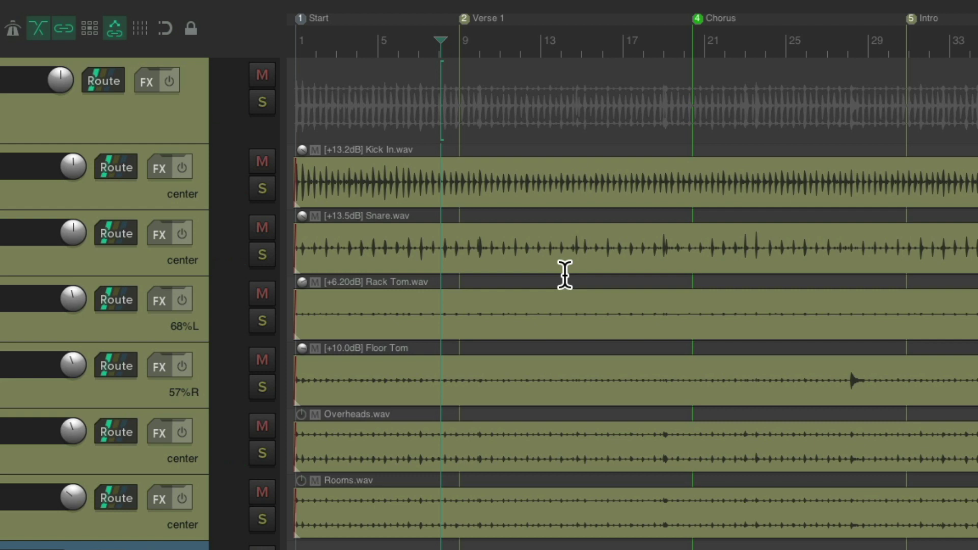
Step: Start playback and move the edit cursor forward past the Chorus marker to just before bar 25
key("space")
key("Right")
key("Right")
key("Right")
key("Right")
key("Right")
key("Right")
key("Right")
key("Right")
key("Right")
key("Right")
key("Right")
key("Right")
key("Right")
key("Right")
key("Right")
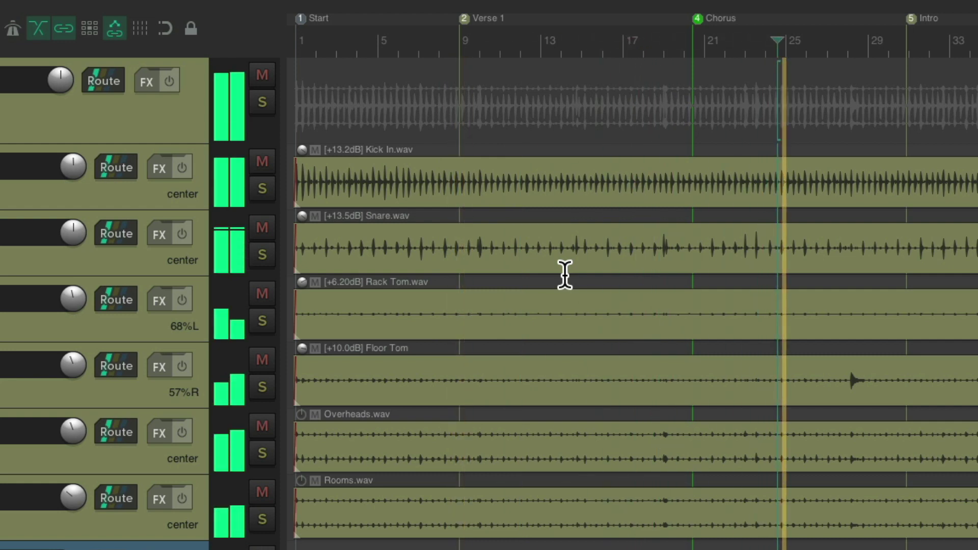
Step: During playback, move the edit cursor back through about bar 13 to about bar 6, ahead of Verse 1
key("Left")
key("Left")
key("Left")
key("Left")
key("Left")
key("Left")
key("Left")
key("Left")
key("Left")
key("Left")
key("Left")
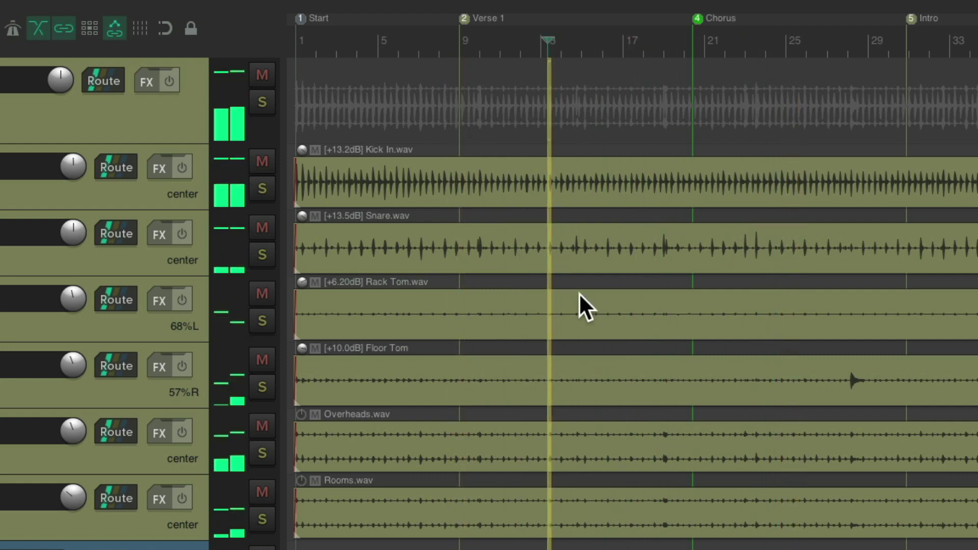
key("Left")
key("Left")
key("Left")
key("Left")
key("Left")
key("Left")
key("Left")
key("Left")
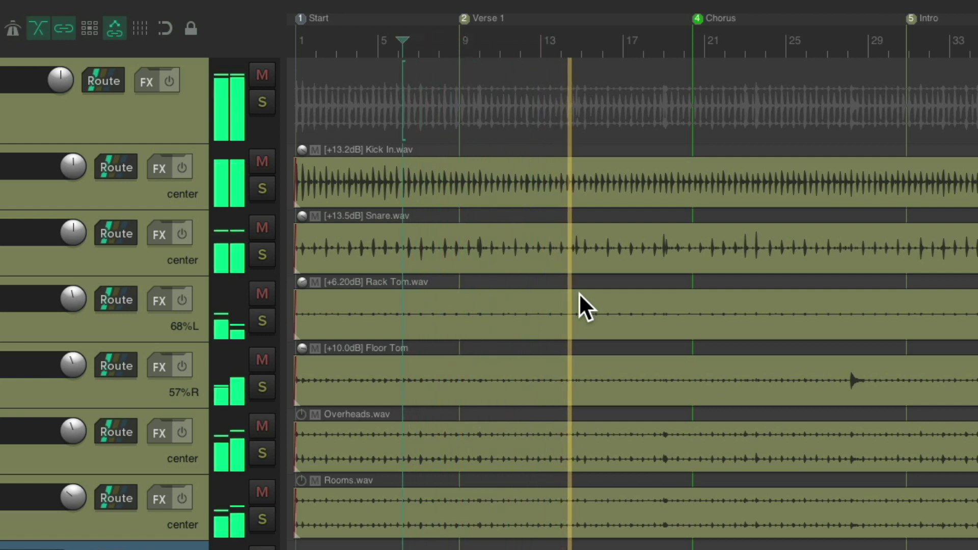
Step: Advance the edit cursor past the Chorus marker to about bar 26 and play briefly from there
key("space")
key("Right")
key("Right")
key("Right")
key("Right")
key("Right")
key("Right")
key("Right")
key("Right")
key("Right")
key("Right")
key("Right")
key("Right")
key("Right")
key("Right")
key("Right")
key("Right")
key("Right")
key("Right")
key("Right")
key("space")
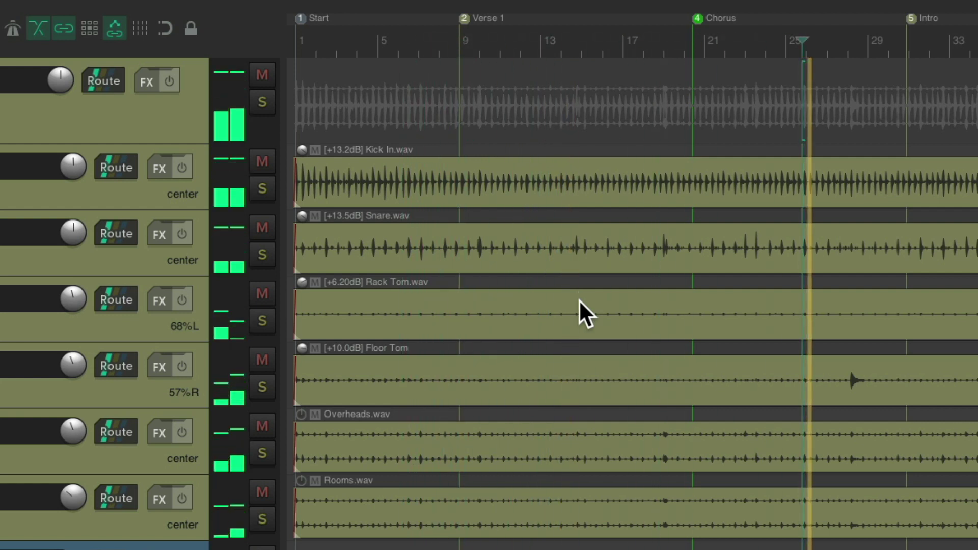
key("space")
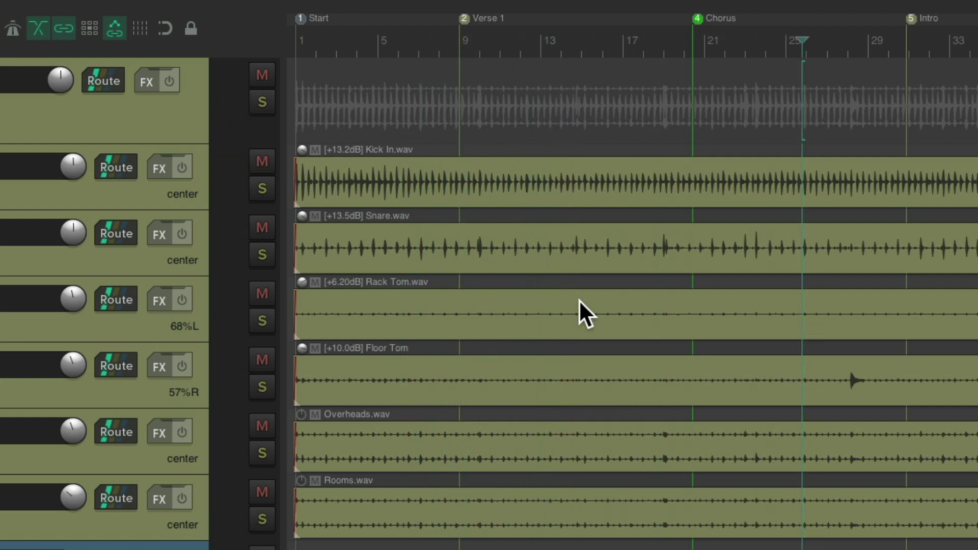